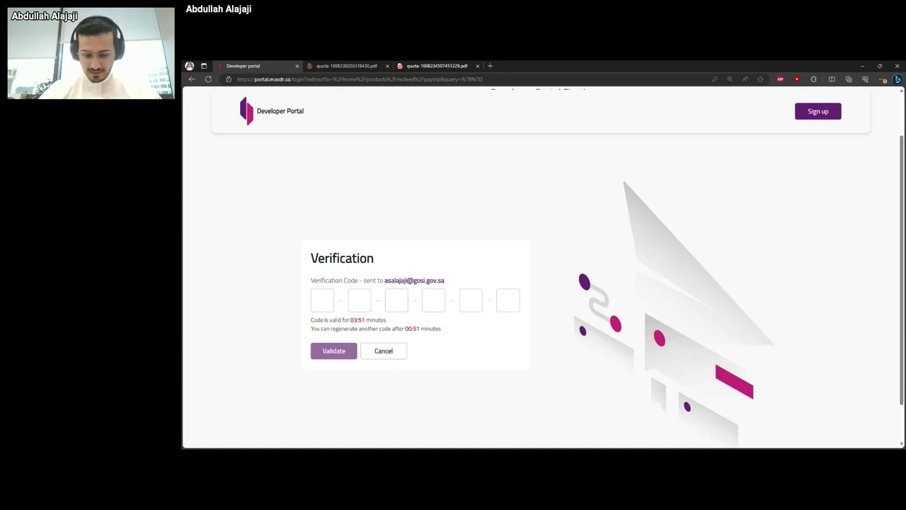
Enter the emailed six-digit verification code and validate it to sign in
click(320, 303)
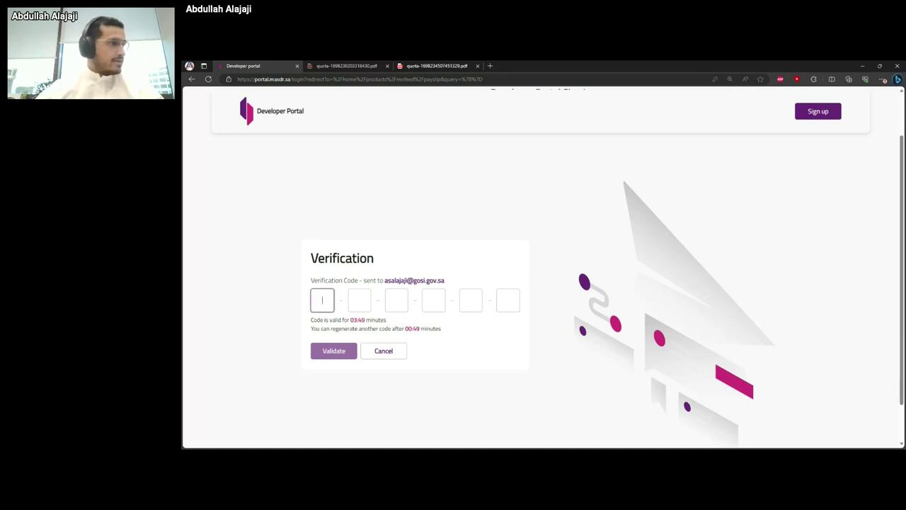
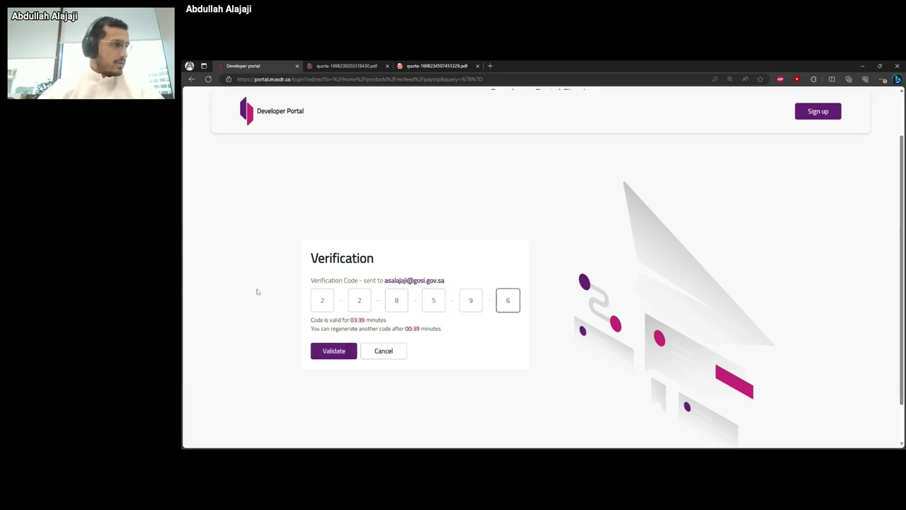
click(332, 354)
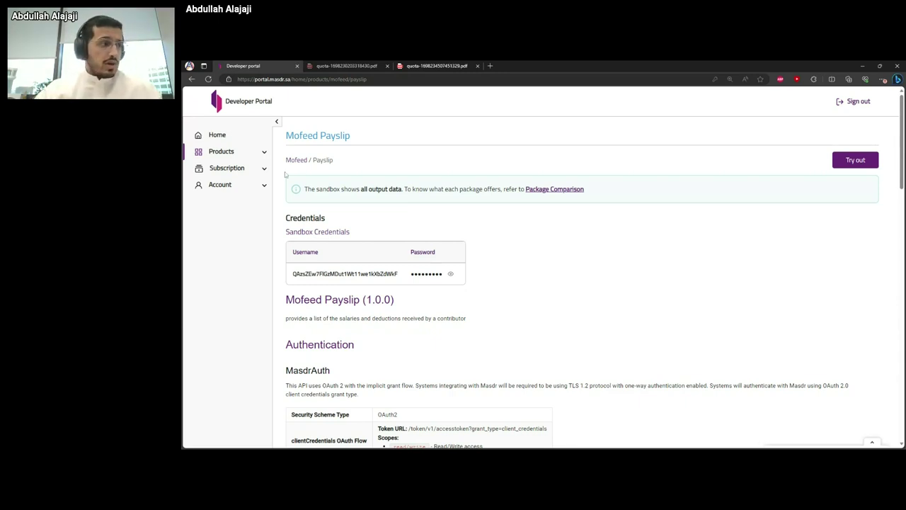
Return to the Home dashboard and scroll over the Discover Our Products cards
click(221, 137)
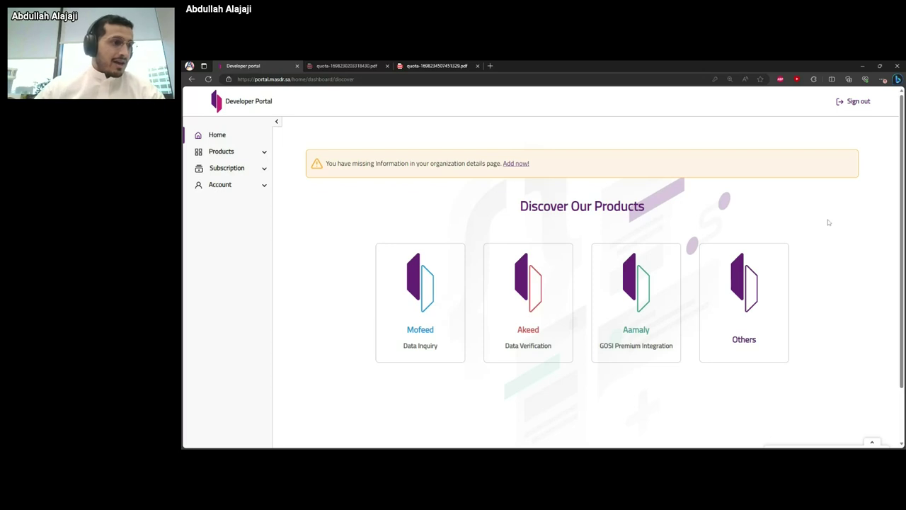
scroll(818, 239, down, 2)
scroll(818, 241, up, 2)
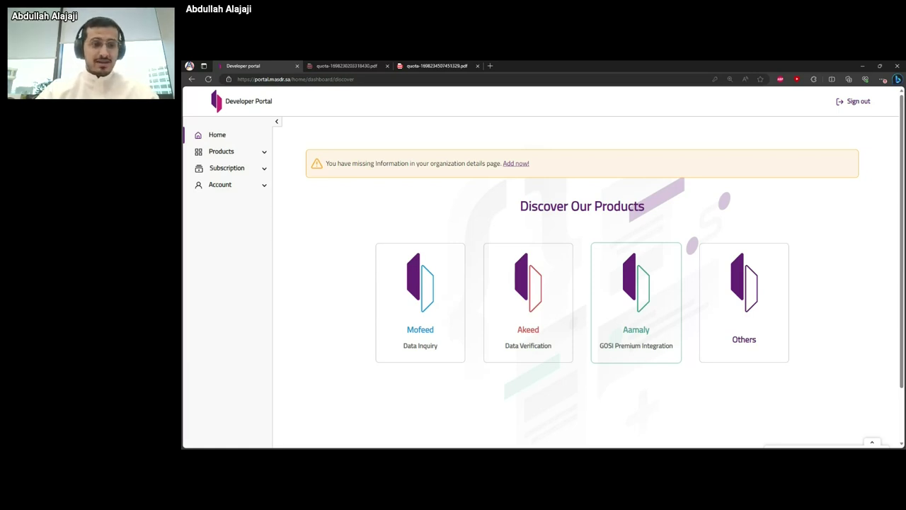
Open the Aamaly product's Add Contributor API documentation
click(639, 309)
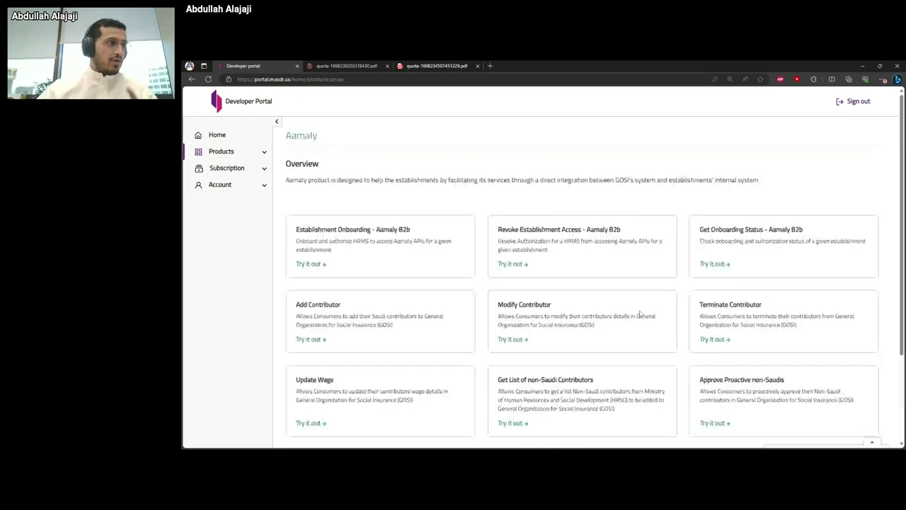
scroll(606, 304, down, 1)
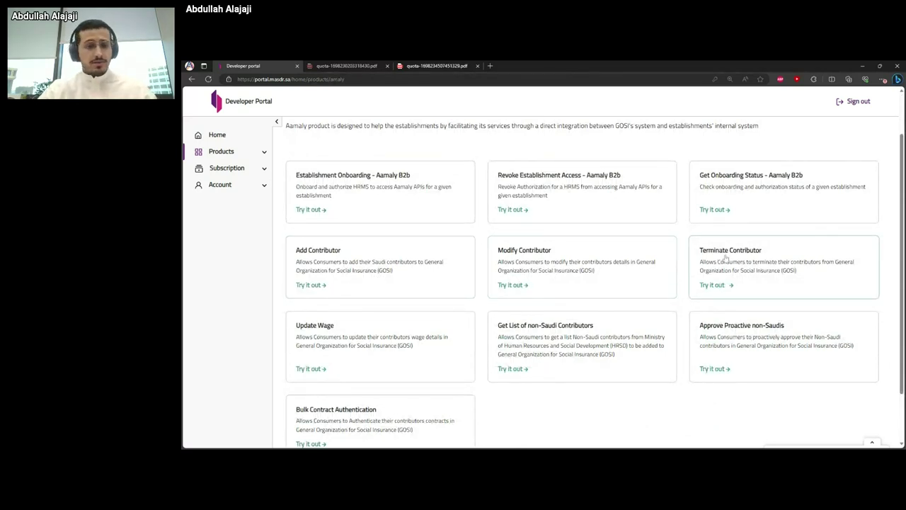
click(404, 276)
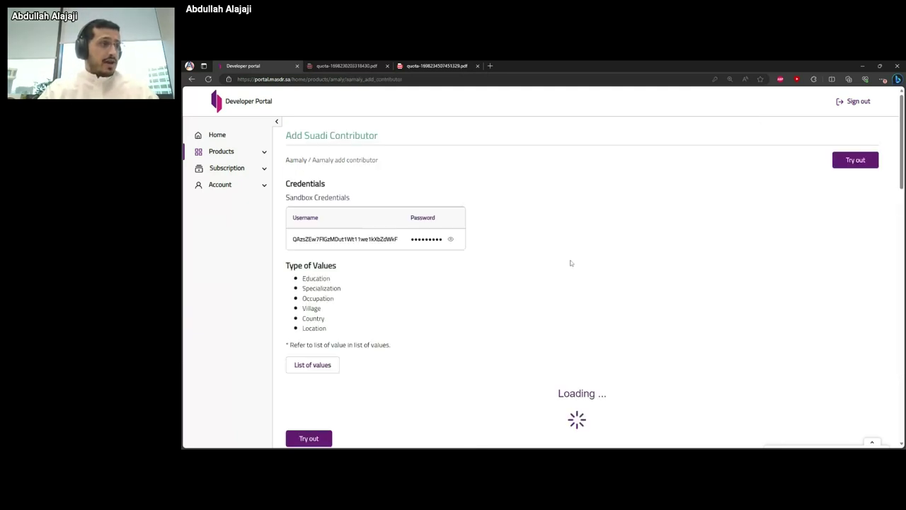
scroll(455, 280, down, 1)
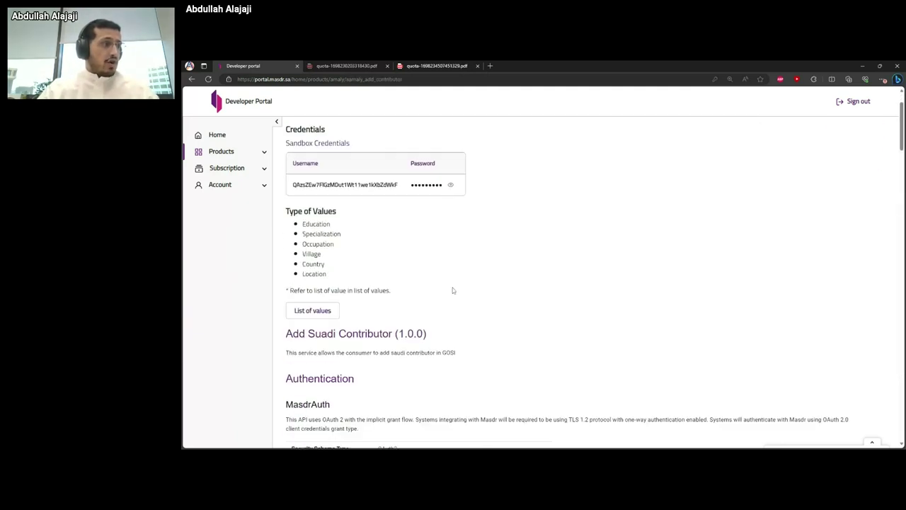
scroll(465, 289, up, 1)
Expand the Backdation engagement test scenario and select its sample newNIN value
scroll(465, 290, down, 3)
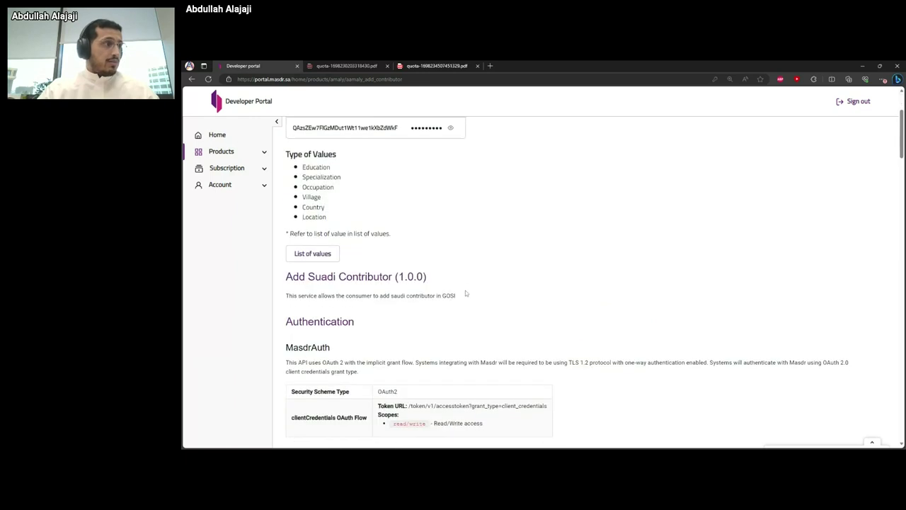
scroll(465, 290, down, 4)
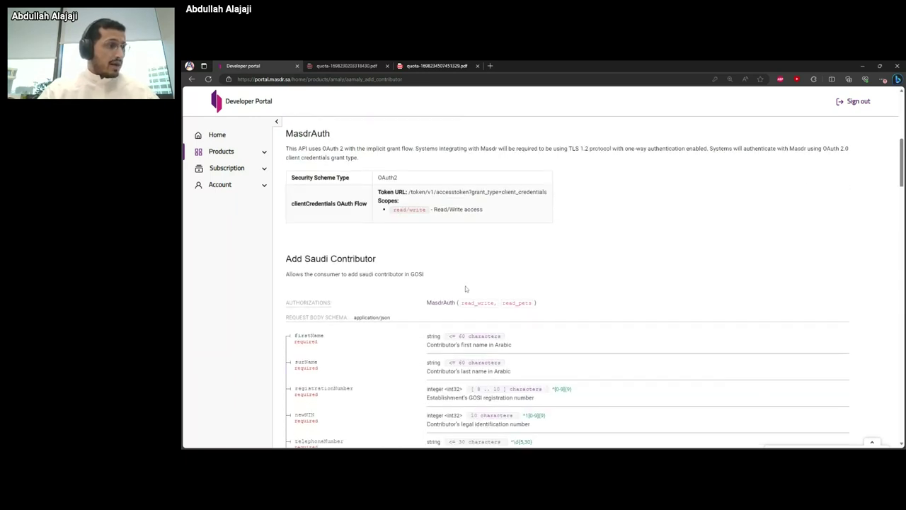
scroll(455, 337, down, 5)
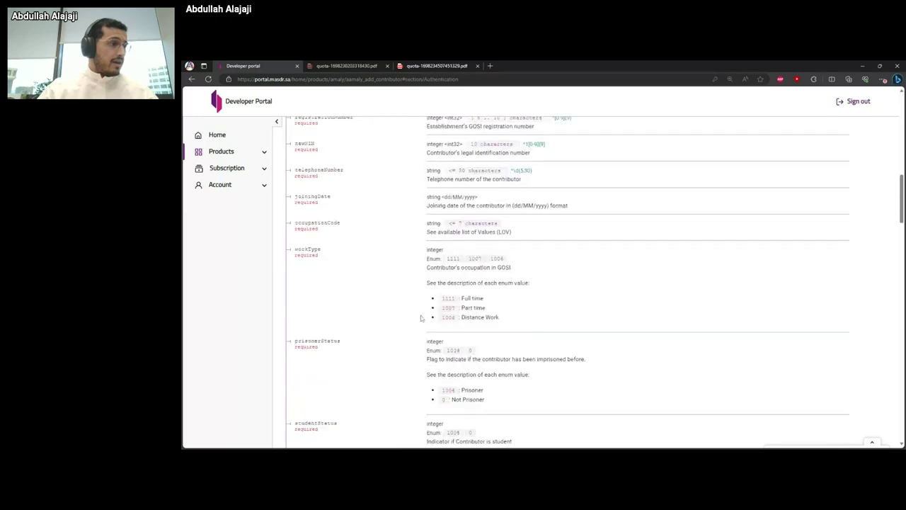
scroll(455, 337, down, 1)
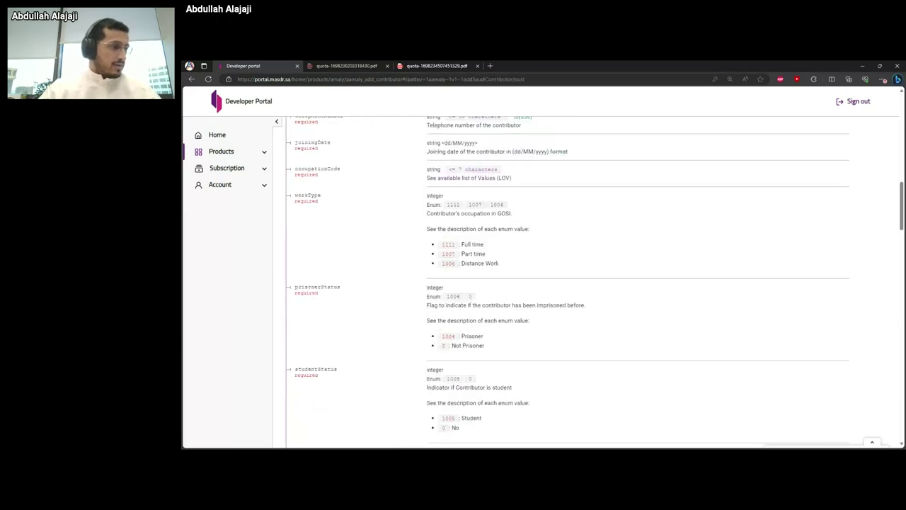
scroll(455, 337, down, 8)
scroll(424, 322, down, 4)
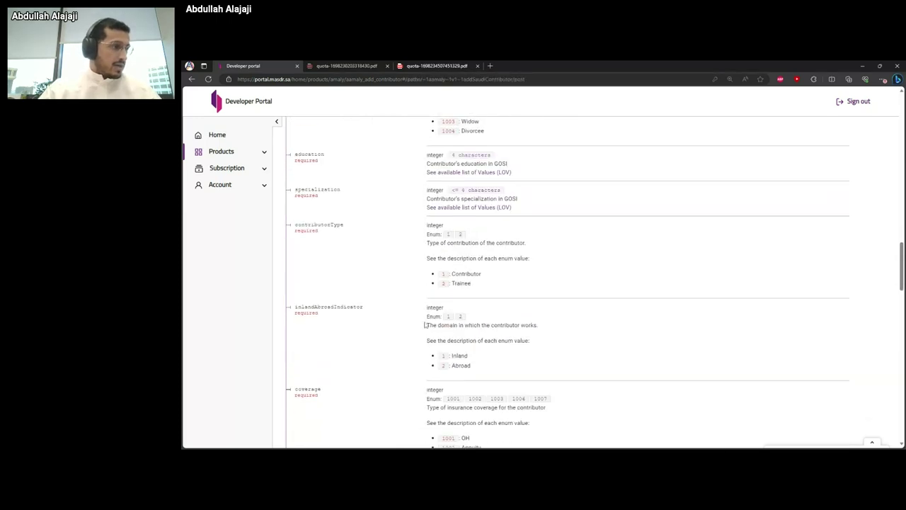
scroll(415, 321, down, 6)
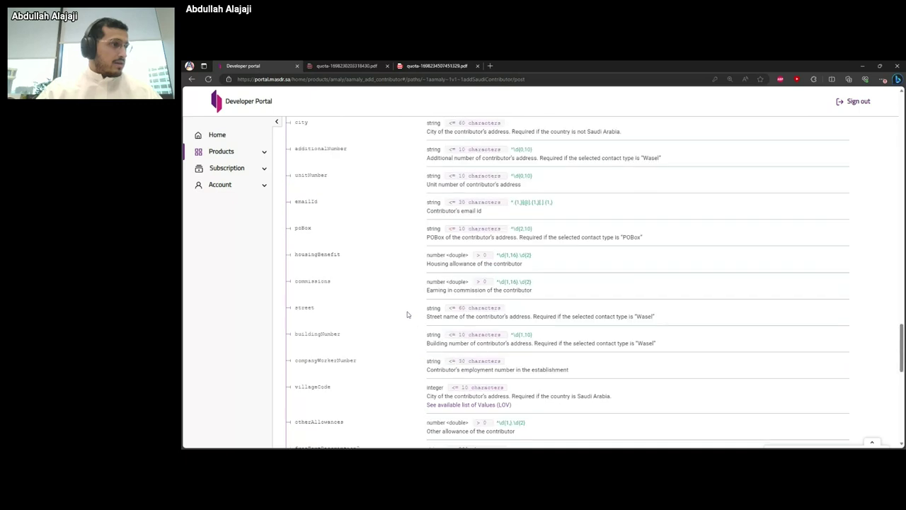
scroll(407, 314, down, 10)
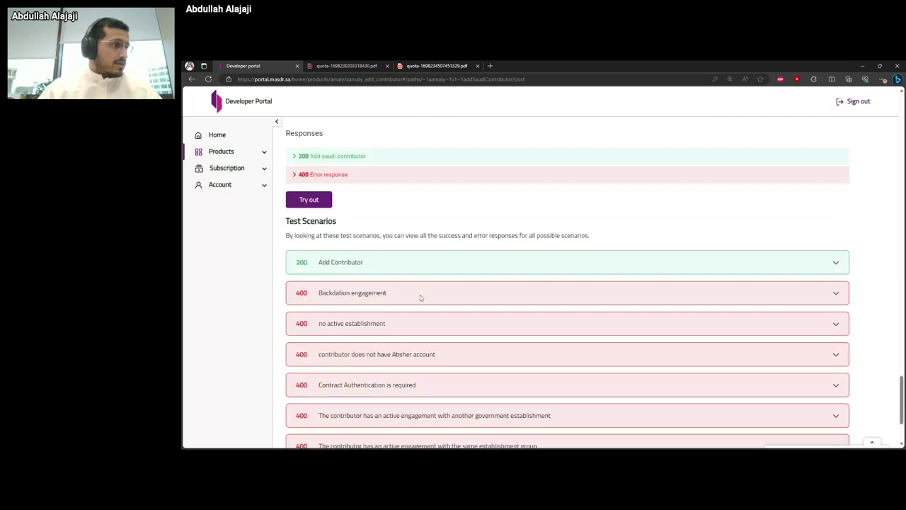
scroll(414, 269, down, 1)
scroll(407, 233, down, 2)
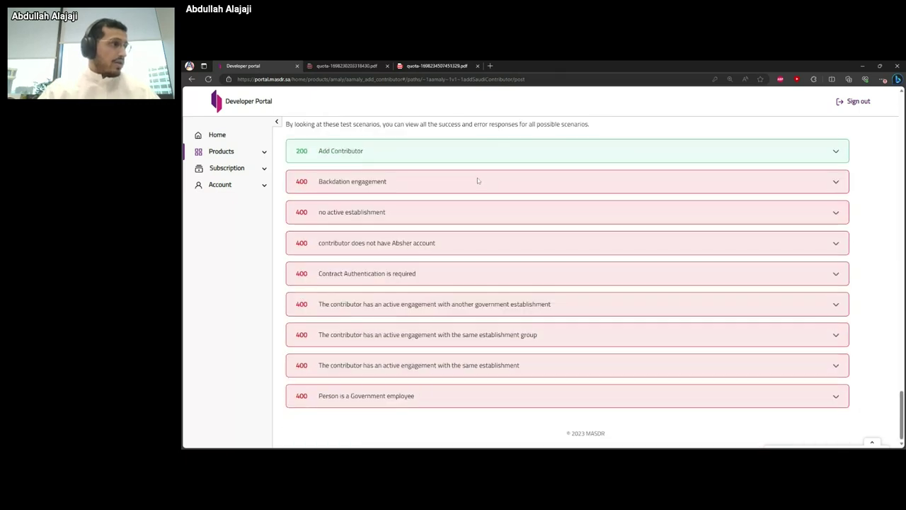
click(478, 183)
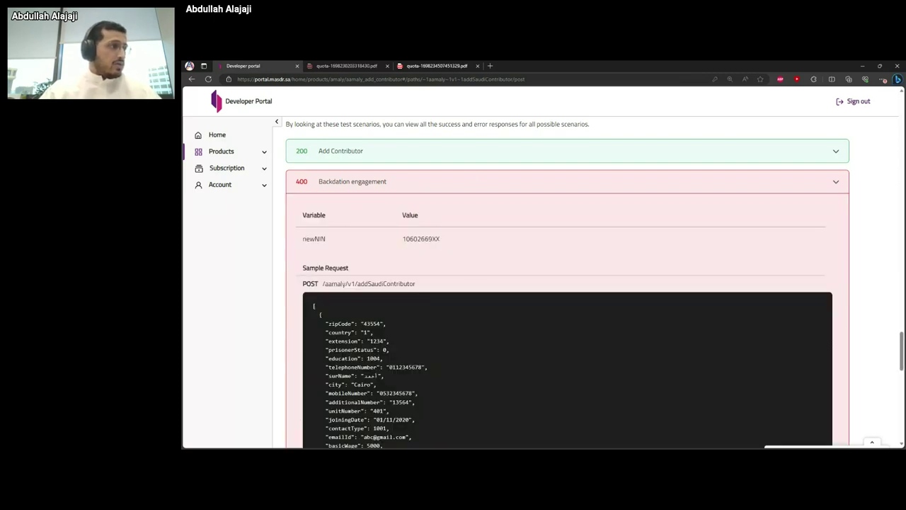
double_click(421, 238)
scroll(439, 314, down, 2)
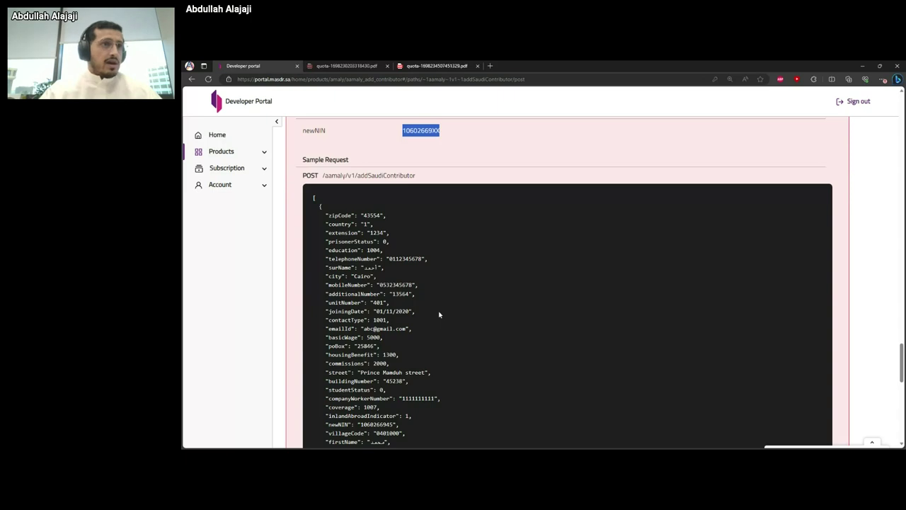
scroll(439, 315, up, 15)
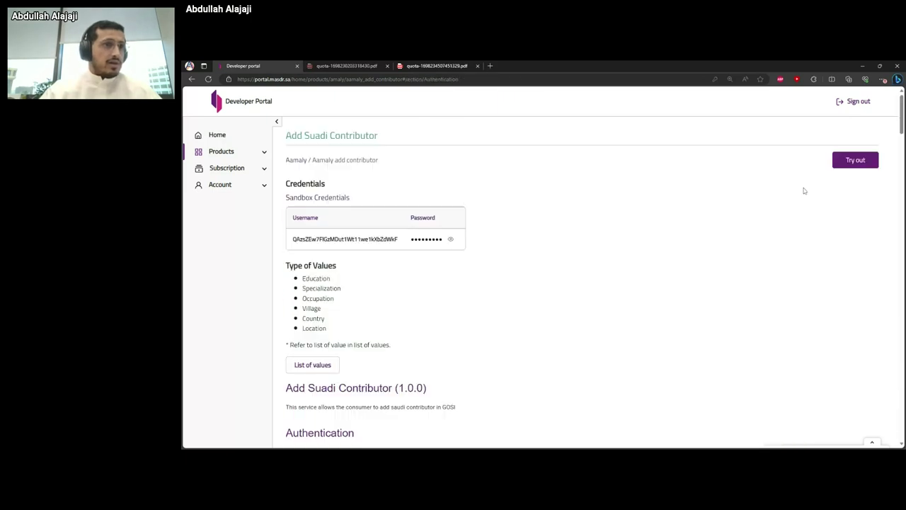
Open the Try out sandbox panel for Add Suadi Contributor and reveal the sandbox password
click(855, 159)
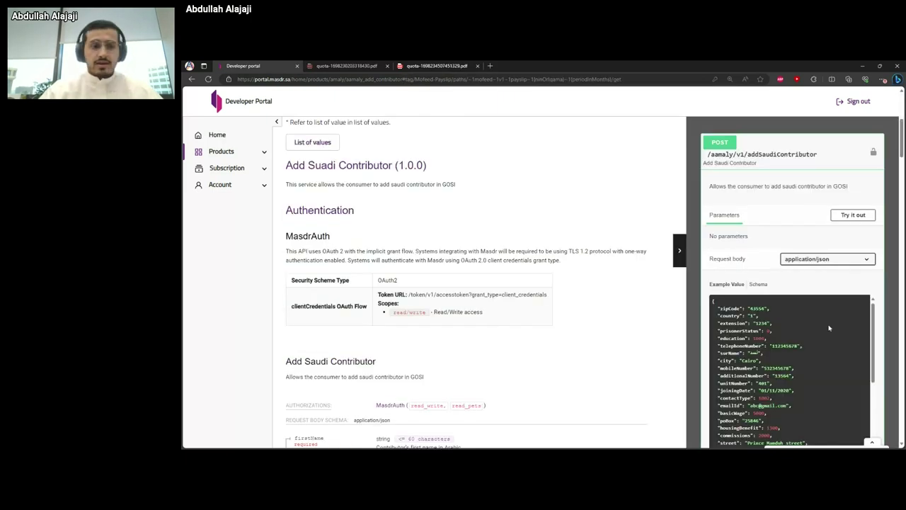
scroll(828, 325, down, 3)
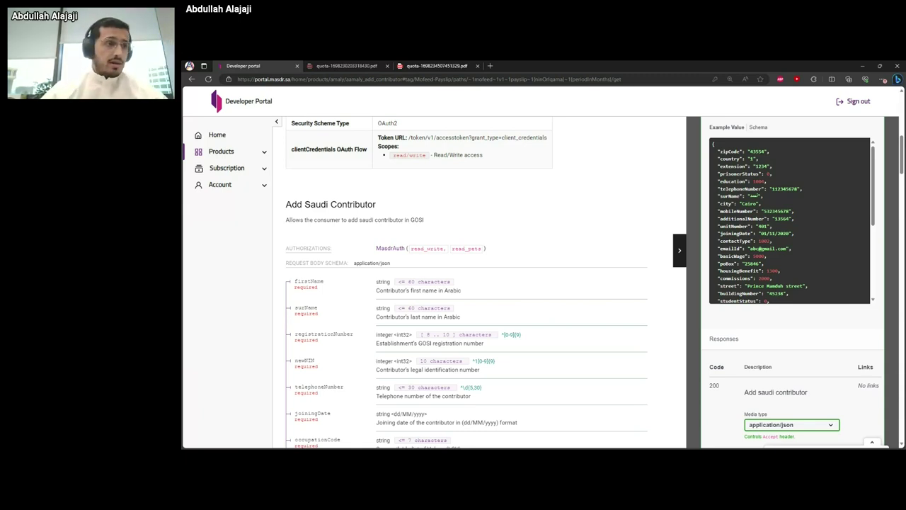
scroll(622, 247, up, 10)
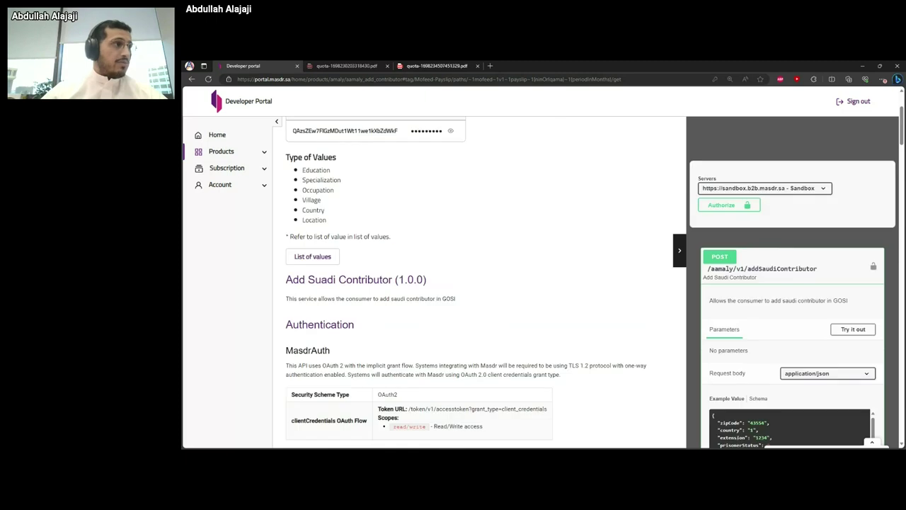
click(450, 241)
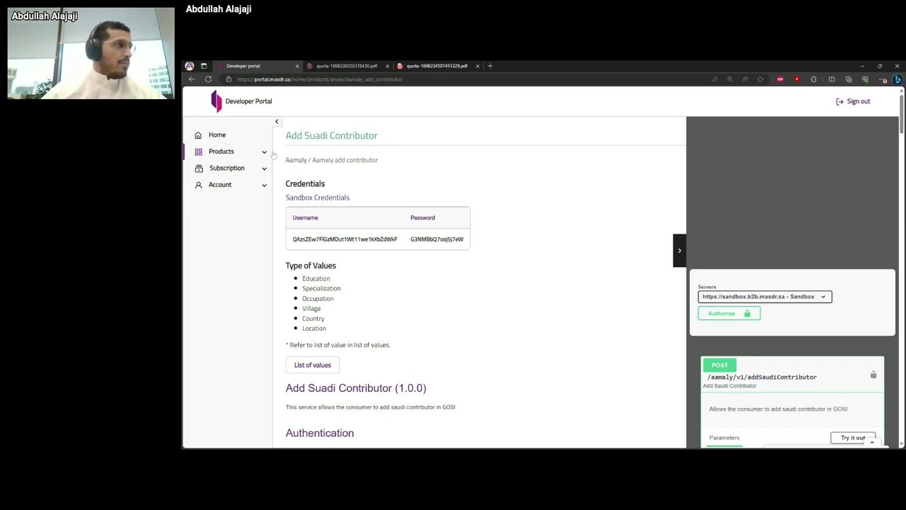
Expand Products in the sidebar, then go back to the Home dashboard
click(246, 153)
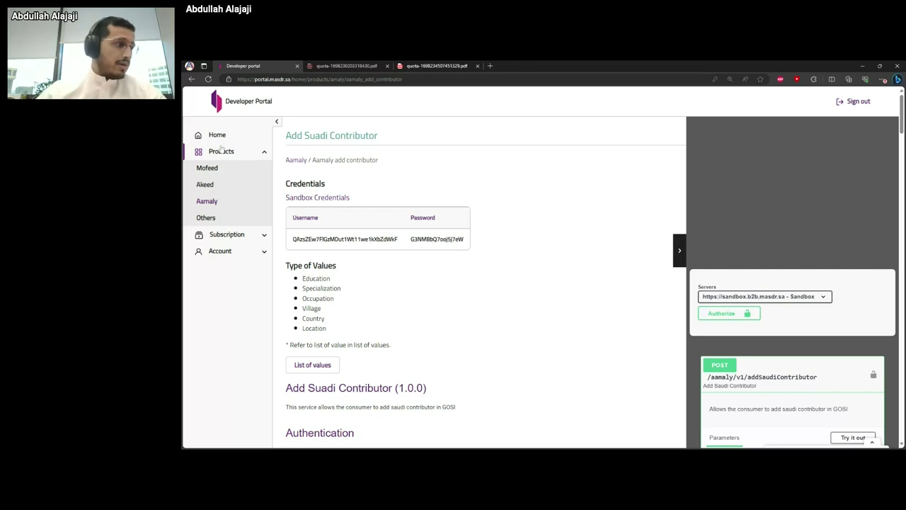
click(220, 135)
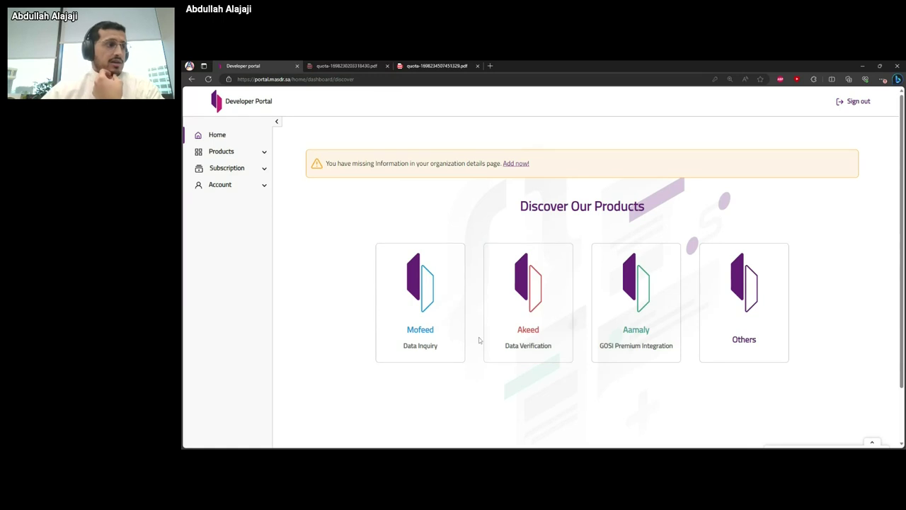
Open the Mofeed product overview and scroll through its API cards
click(440, 303)
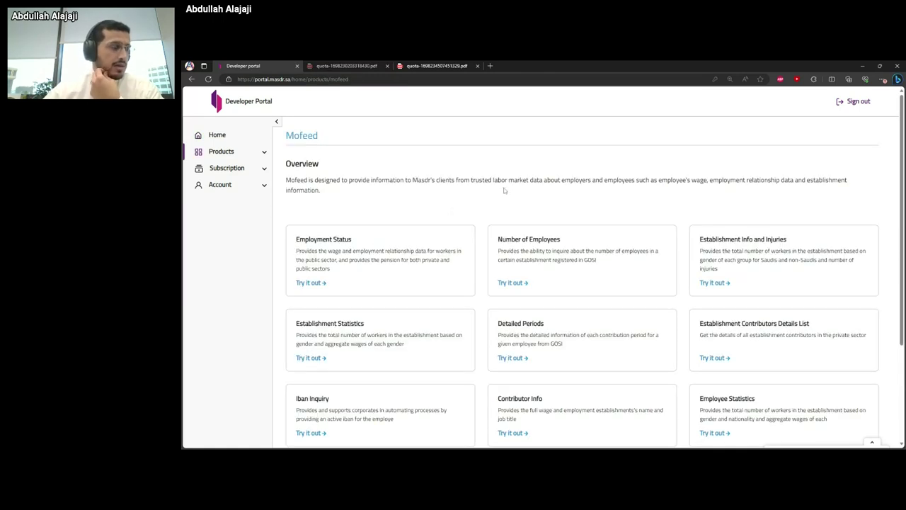
scroll(496, 146, down, 1)
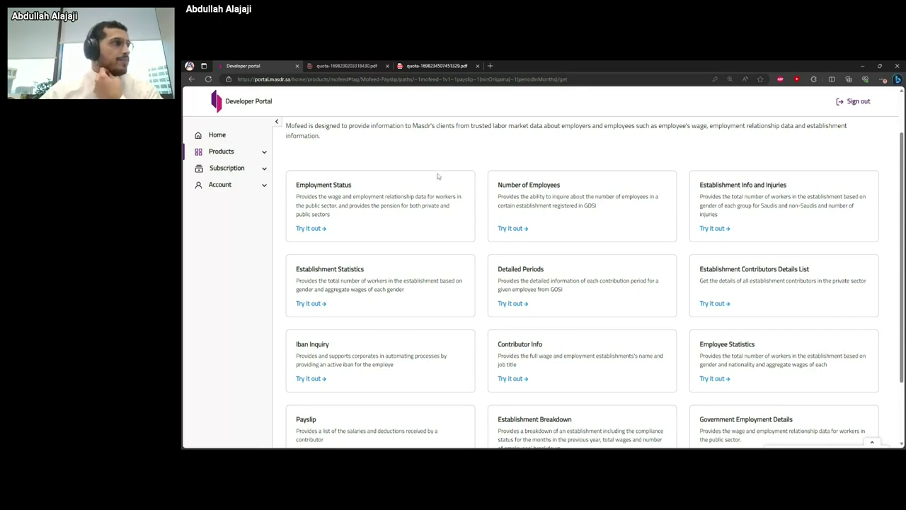
Open the Employment Status API documentation and scroll down to its test scenarios
click(412, 219)
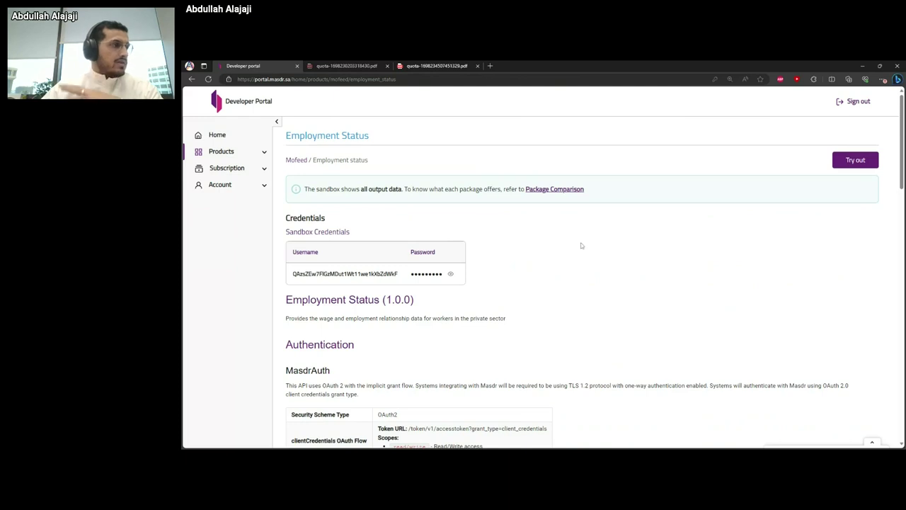
scroll(578, 245, down, 1)
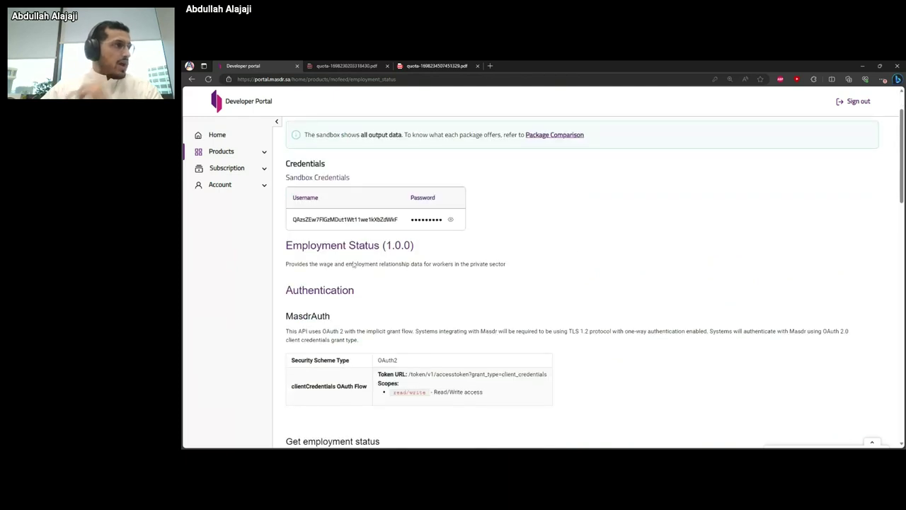
scroll(389, 286, down, 1)
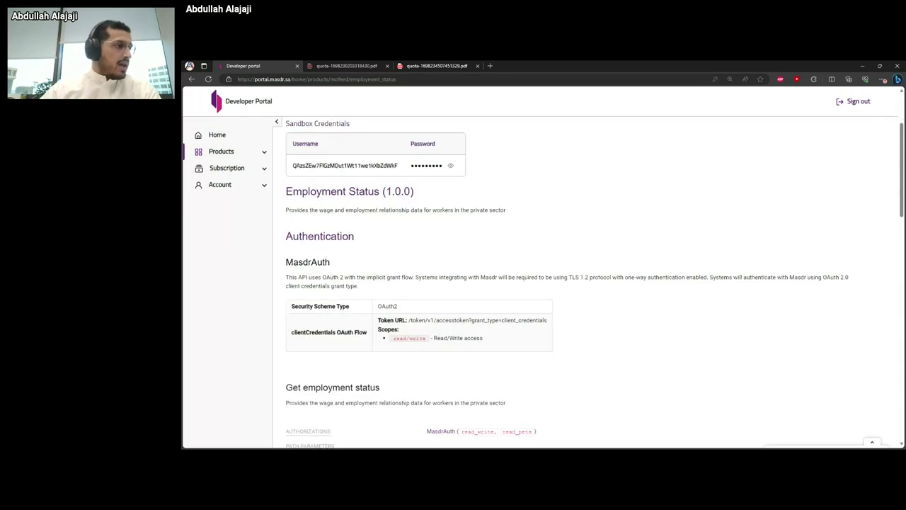
scroll(487, 301, down, 3)
scroll(397, 315, down, 3)
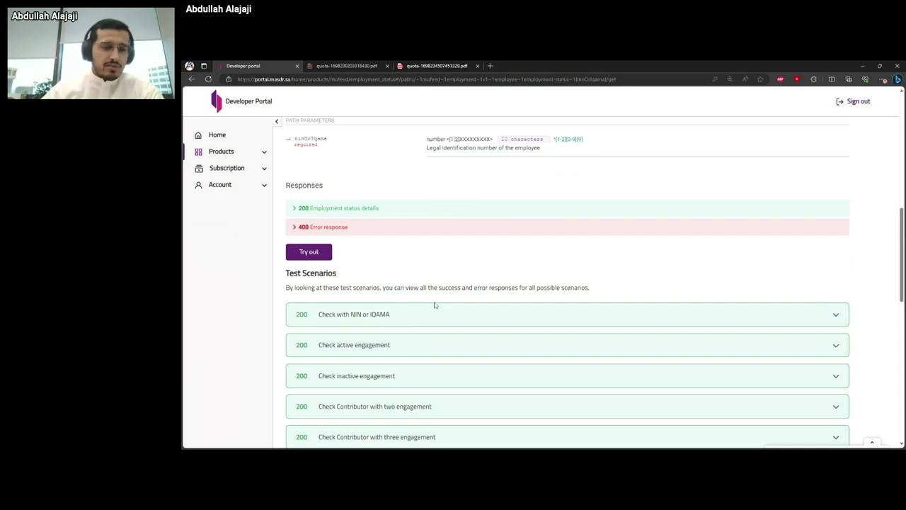
scroll(435, 306, down, 2)
Expand and review the Check Contributor with three engagement scenario
click(435, 327)
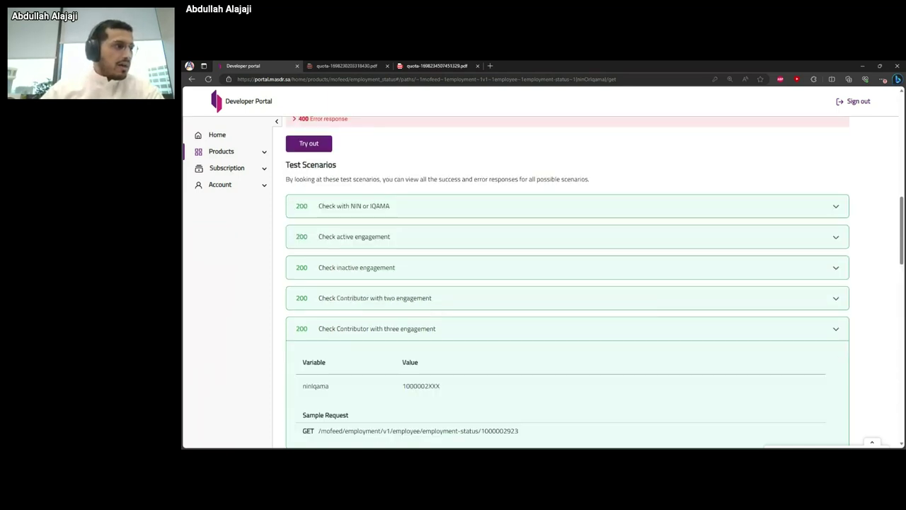
scroll(474, 343, down, 2)
scroll(474, 341, down, 2)
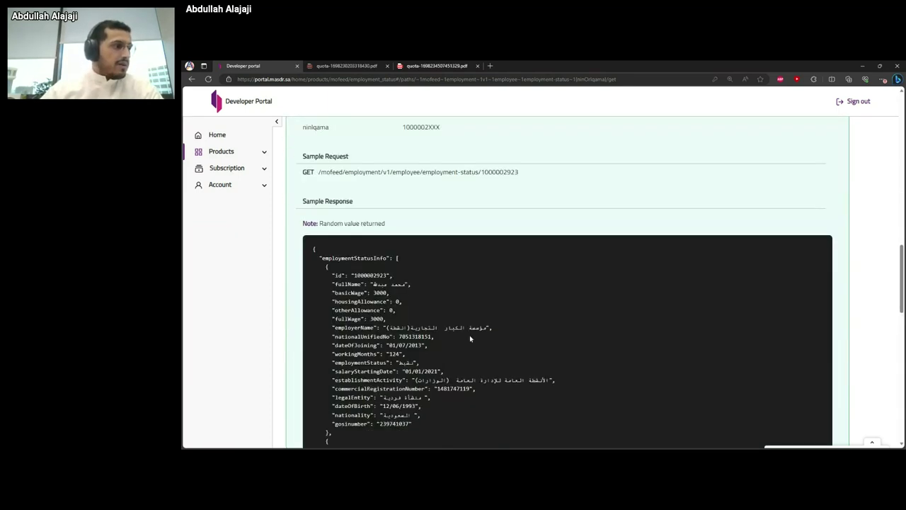
scroll(469, 334, down, 3)
scroll(469, 335, down, 3)
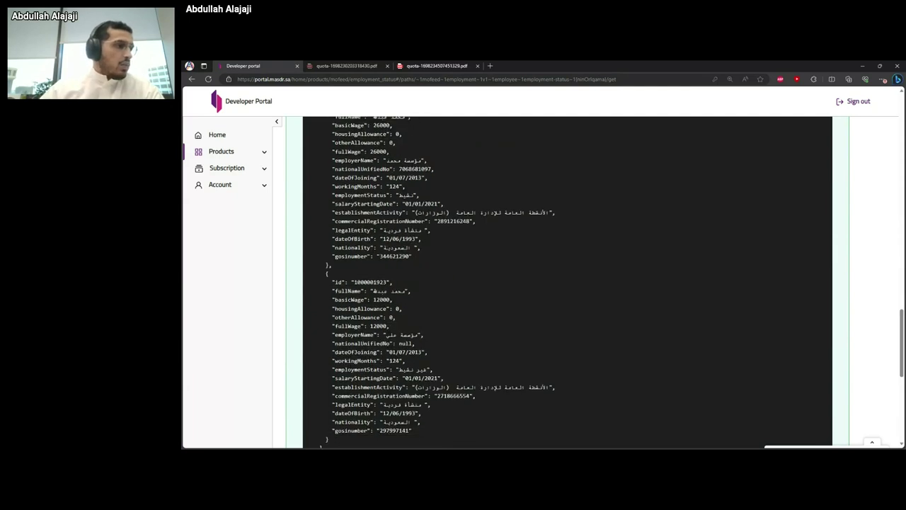
scroll(403, 378, down, 2)
scroll(403, 378, up, 4)
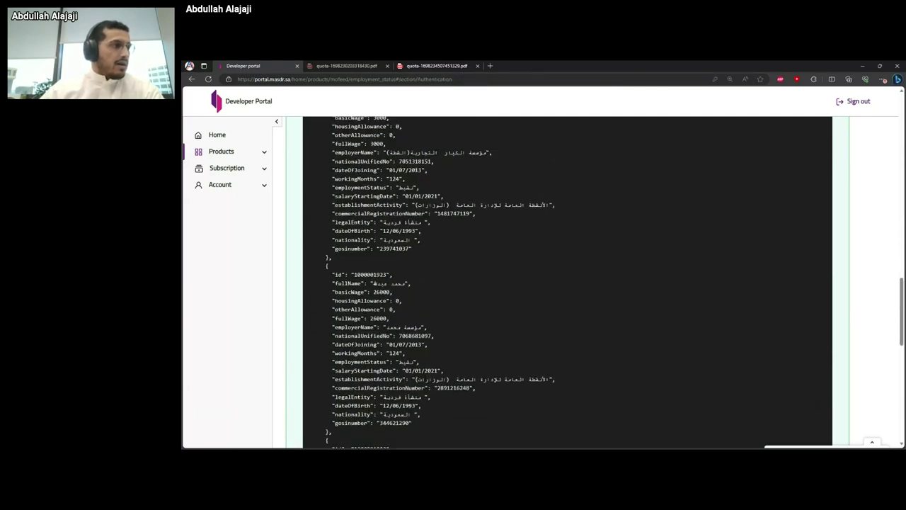
scroll(359, 251, up, 3)
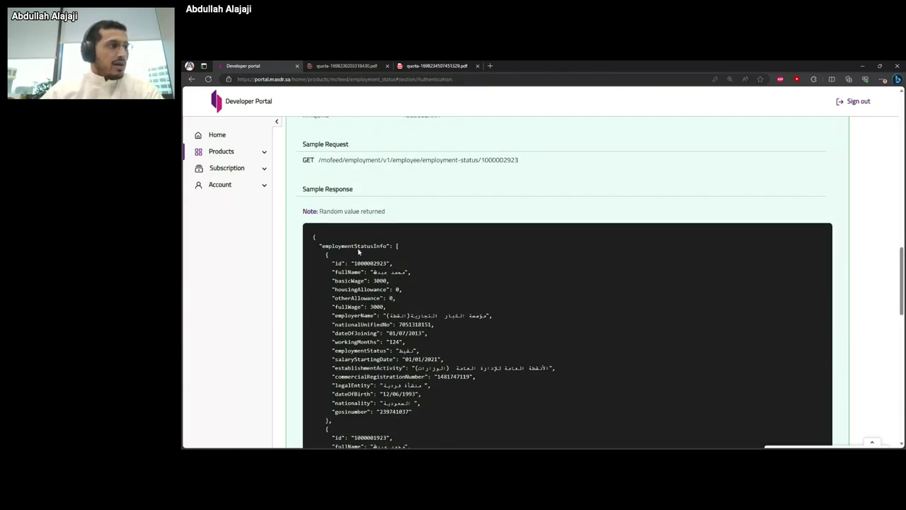
scroll(360, 247, up, 5)
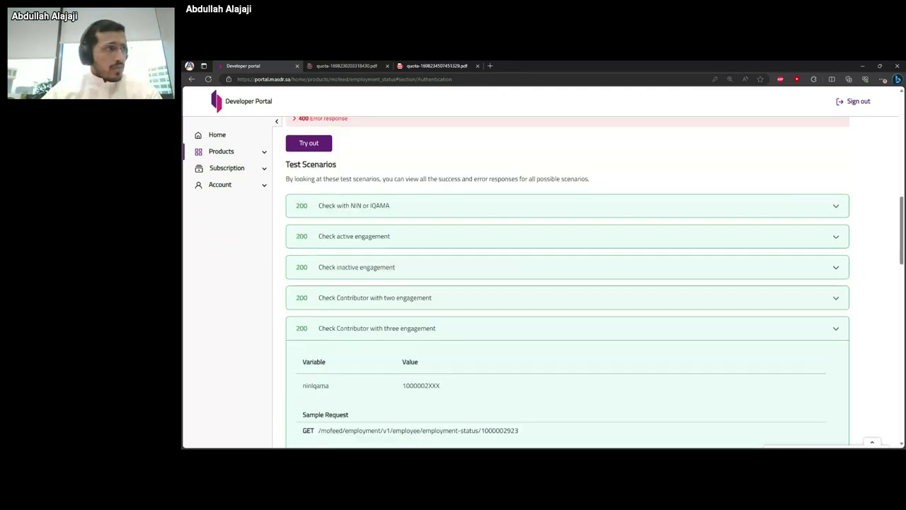
scroll(360, 247, up, 2)
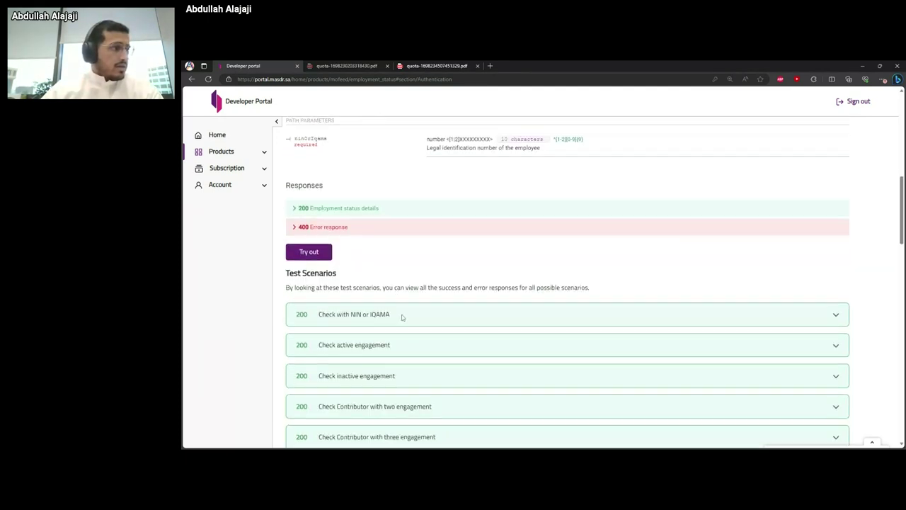
scroll(401, 316, down, 3)
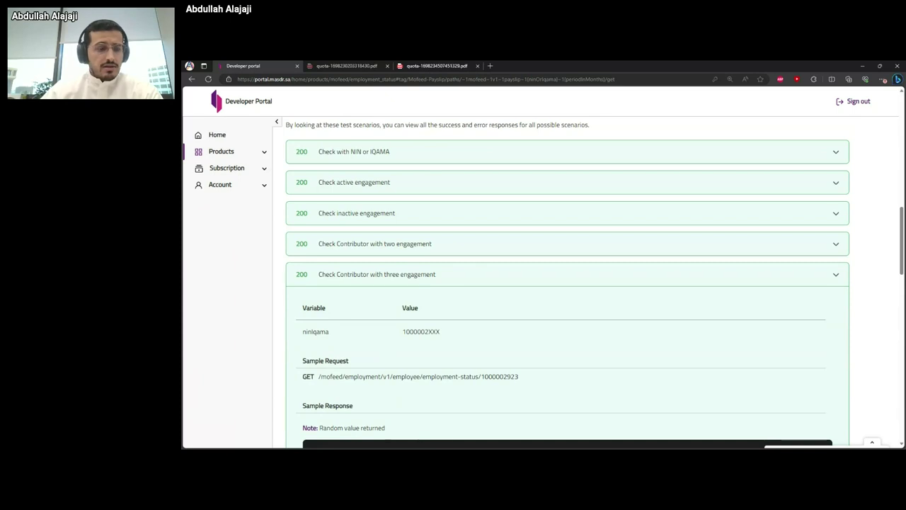
Collapse the three engagement scenario and return to the Mofeed overview via the breadcrumb
click(395, 269)
scroll(406, 318, down, 2)
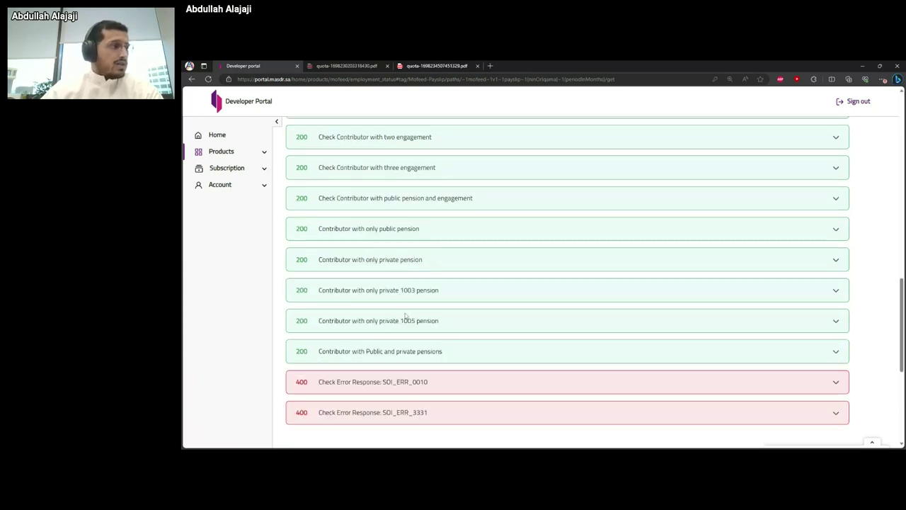
scroll(430, 305, up, 6)
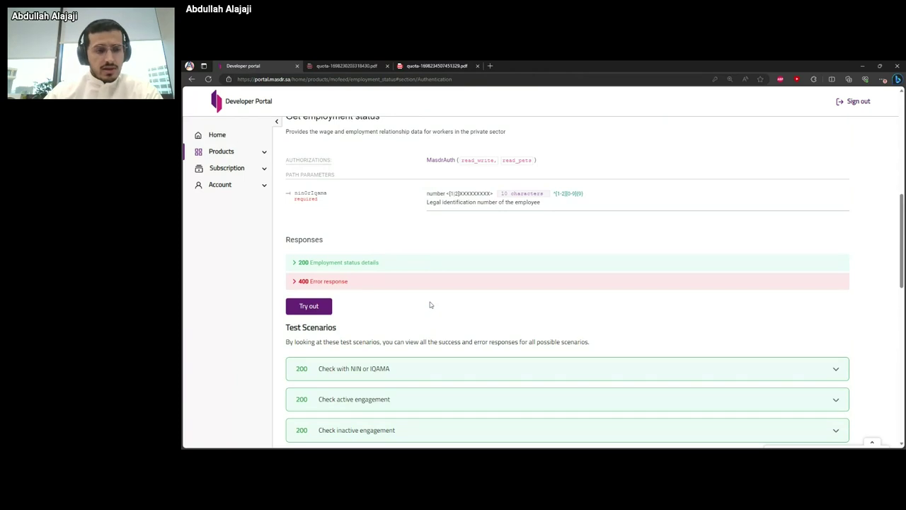
scroll(344, 213, up, 7)
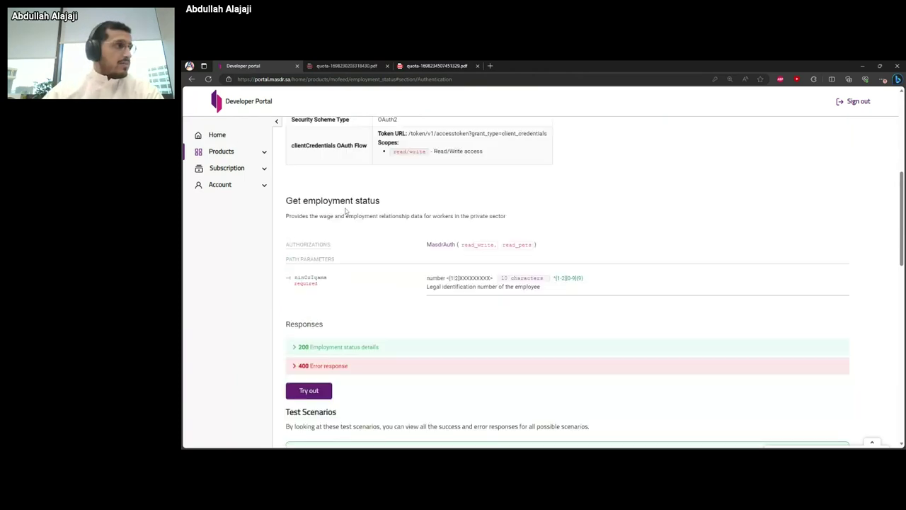
click(302, 160)
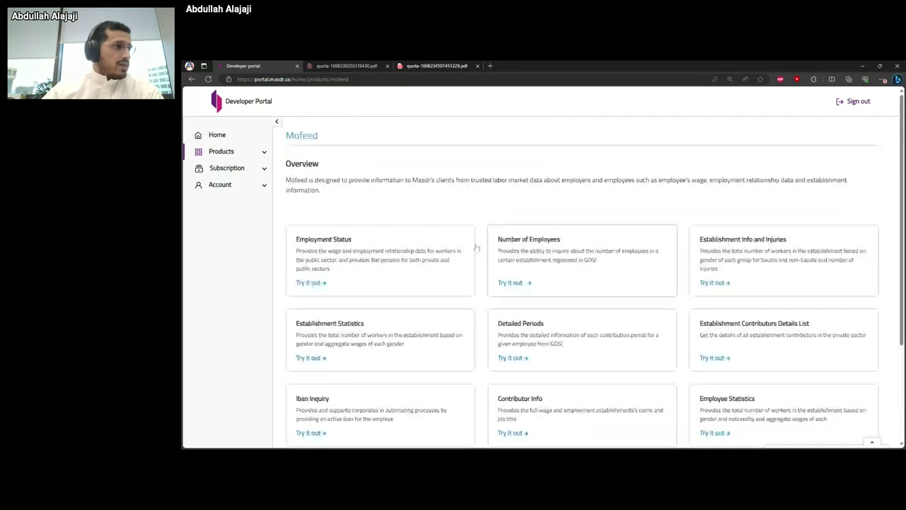
Open the Payslip API documentation from the Mofeed overview
scroll(430, 234, down, 3)
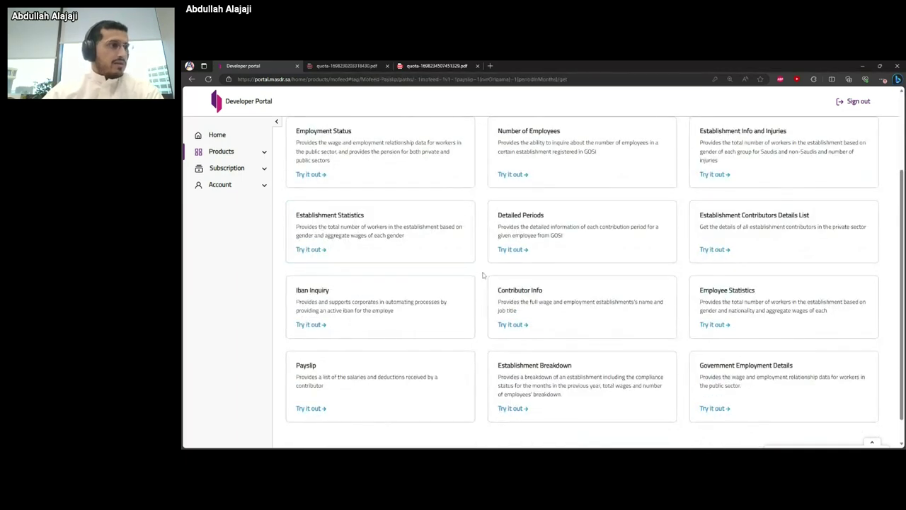
scroll(483, 283, down, 1)
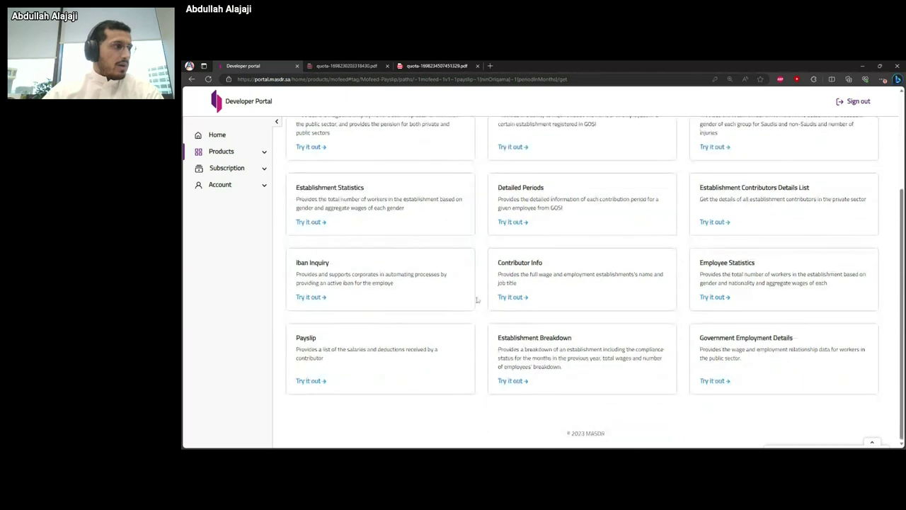
click(378, 351)
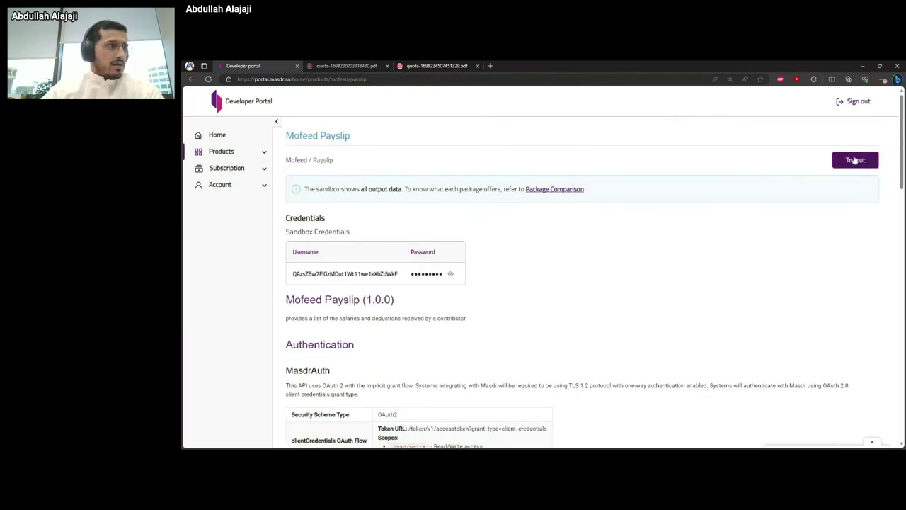
Open the Payslip sandbox panel showing GET /mofeed/v1/payslip/{ninOrIqama}/{periodInMonths}
click(835, 161)
scroll(559, 257, down, 1)
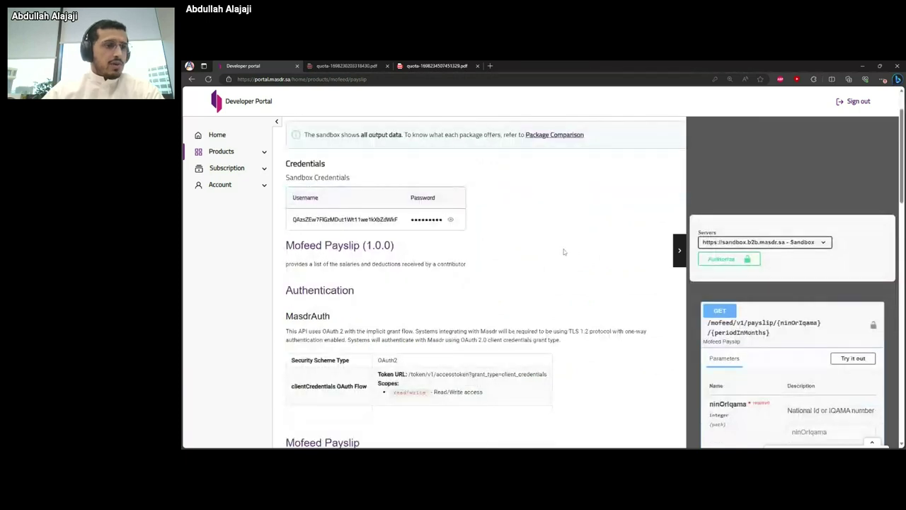
scroll(561, 255, down, 1)
scroll(564, 249, down, 1)
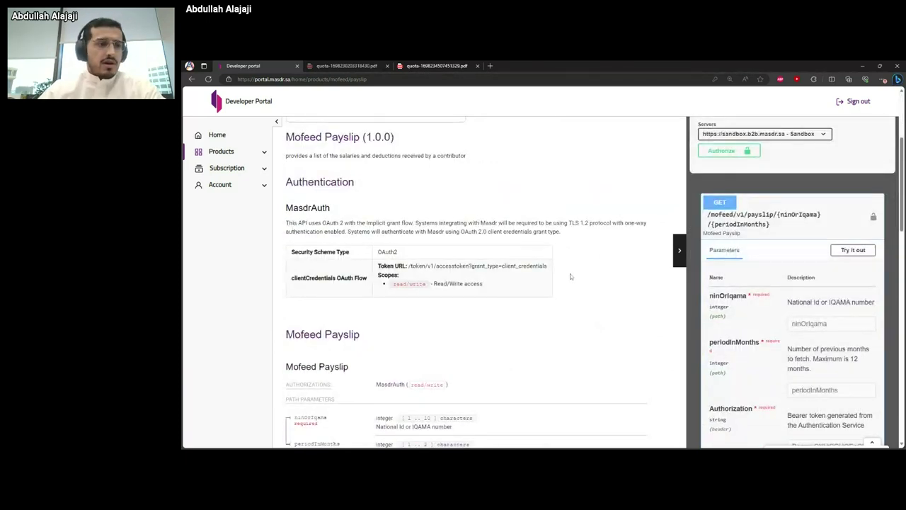
scroll(570, 273, down, 1)
scroll(802, 271, up, 3)
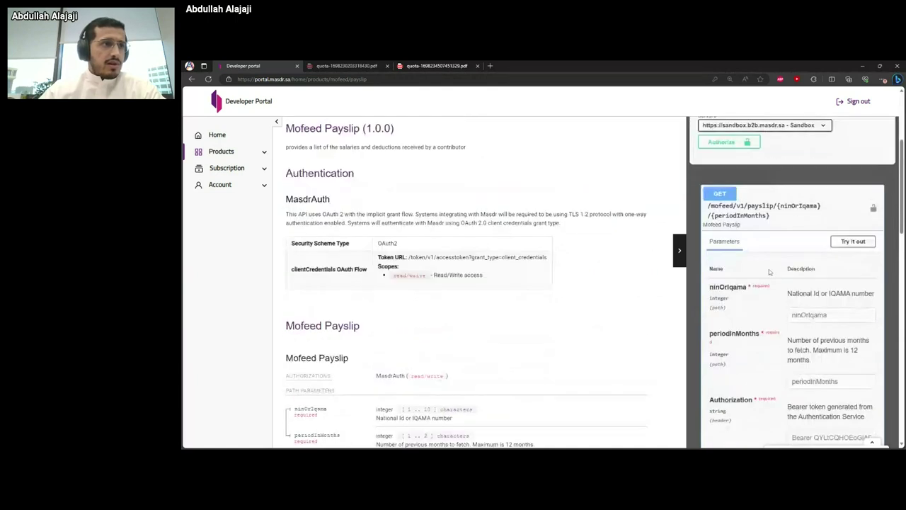
Authorize the sandbox by replacing client_id with the pasted sandbox credentials, then close the dialog
click(739, 262)
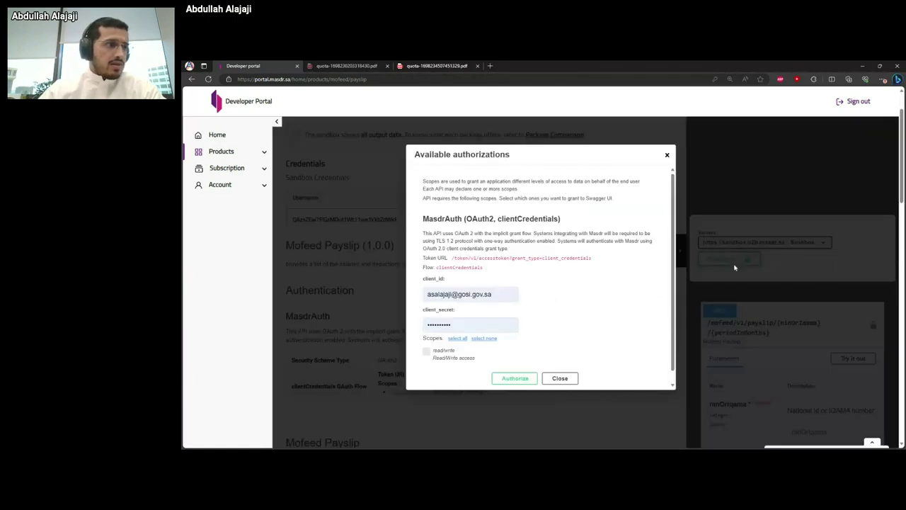
drag(515, 294, 408, 292)
key(BackSpace)
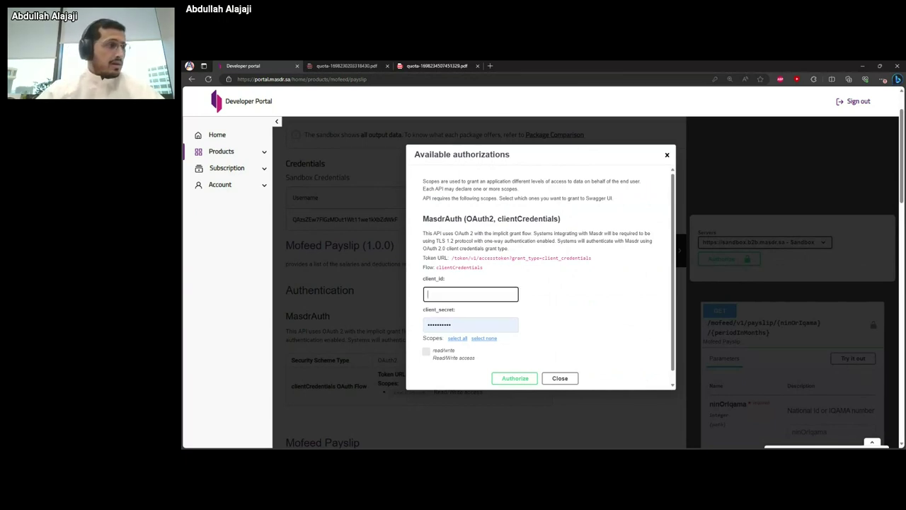
click(552, 279)
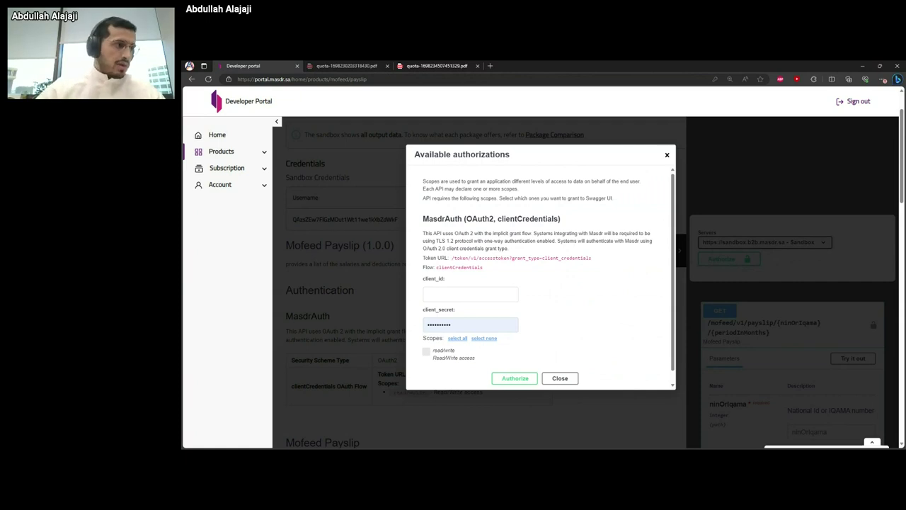
click(456, 295)
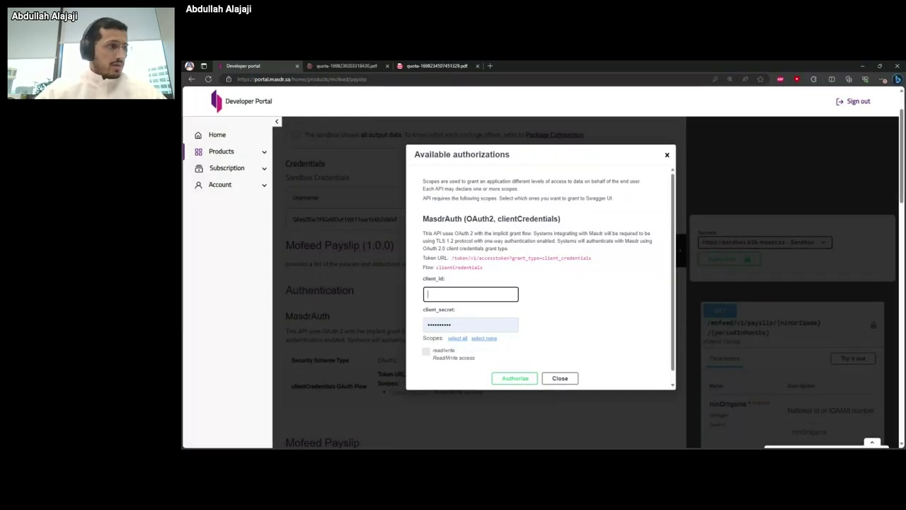
key(ctrl+v)
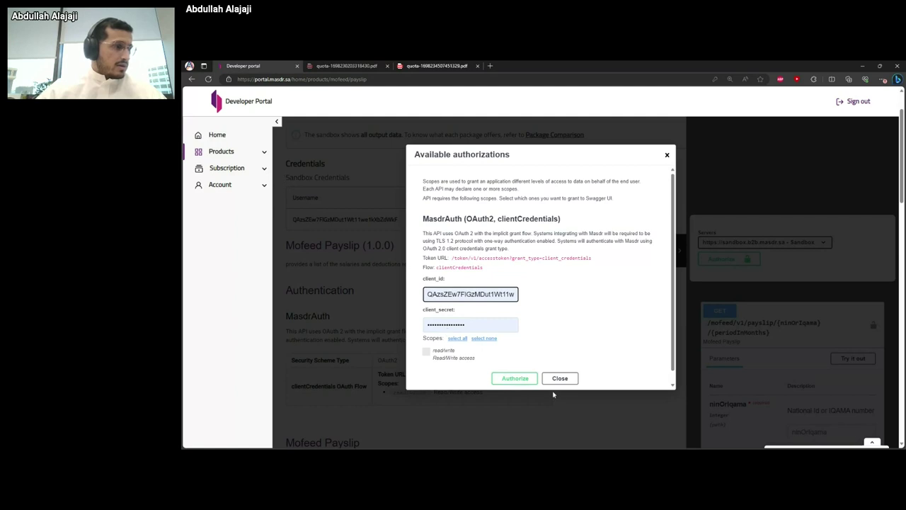
click(515, 378)
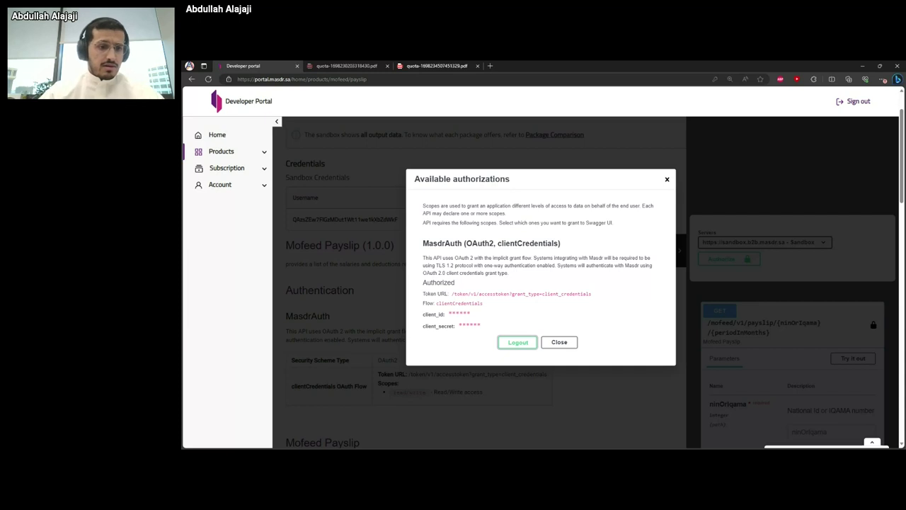
click(566, 343)
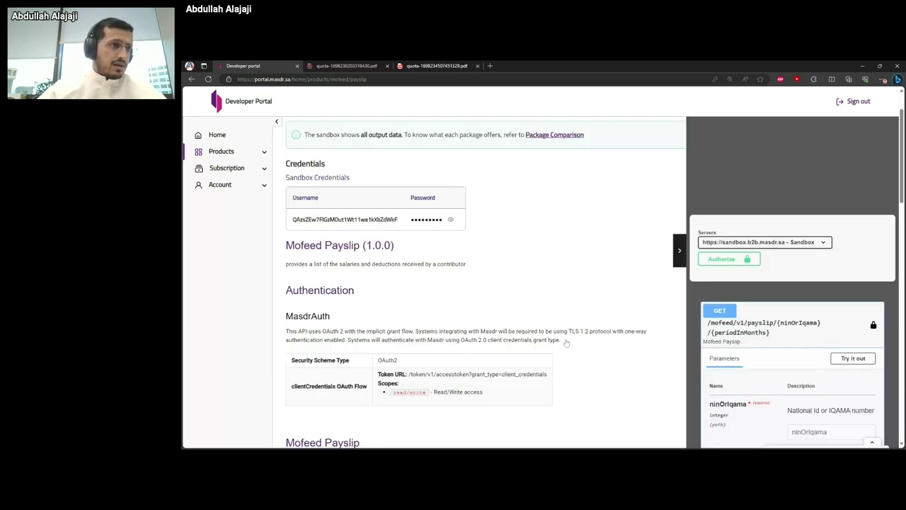
Make the Payslip request editable and enter a sample national ID
scroll(736, 312, down, 2)
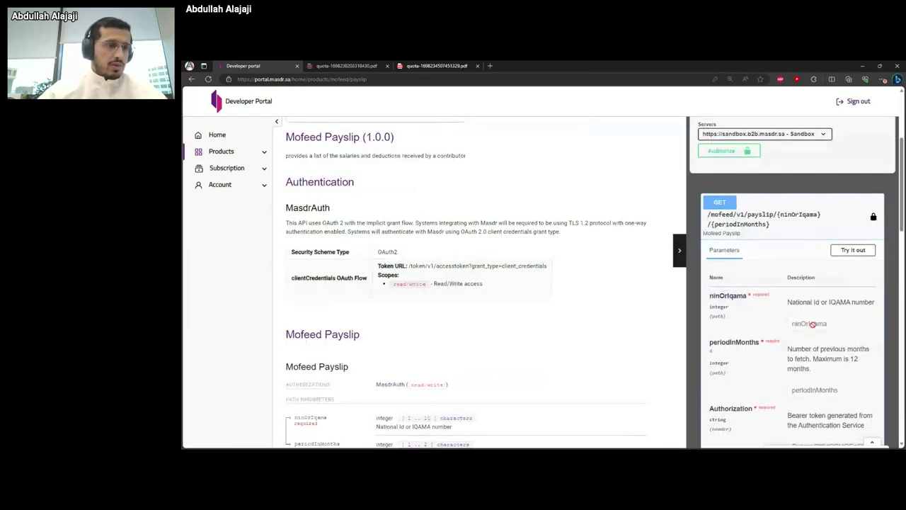
click(855, 250)
scroll(814, 276, down, 1)
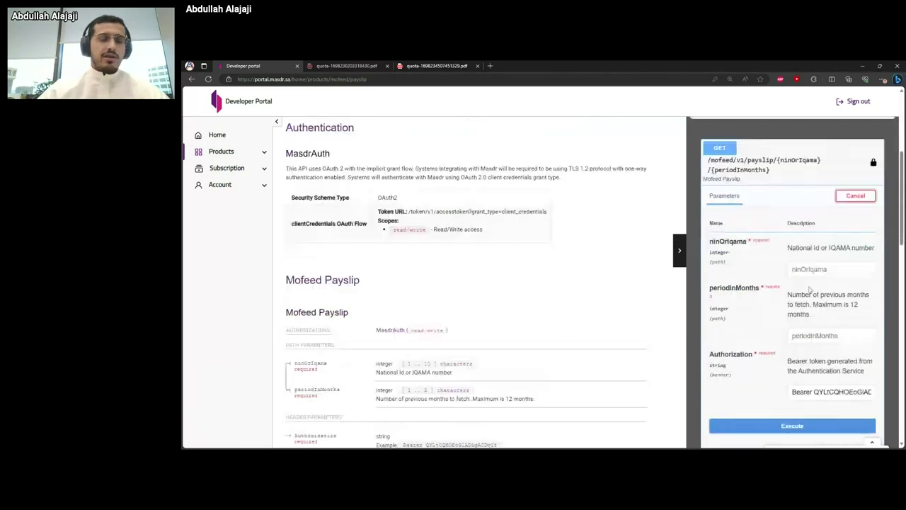
click(811, 271)
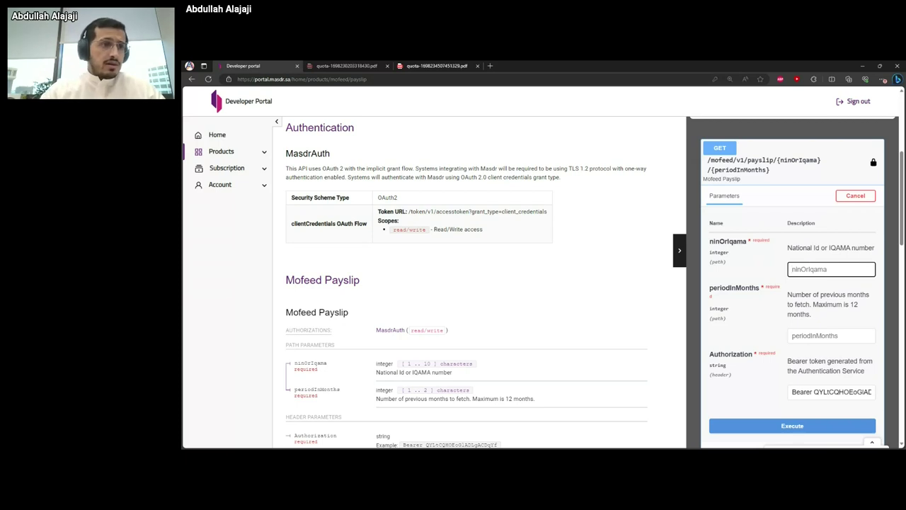
text(10)
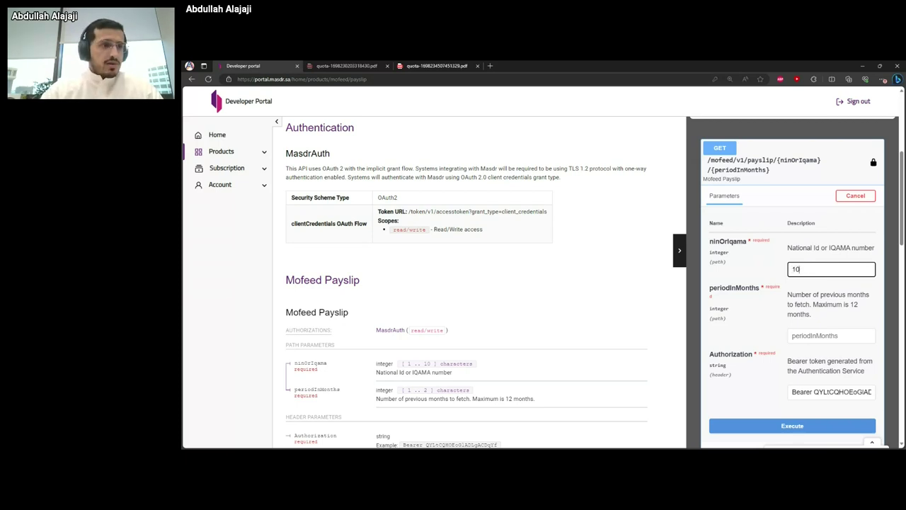
text(2)
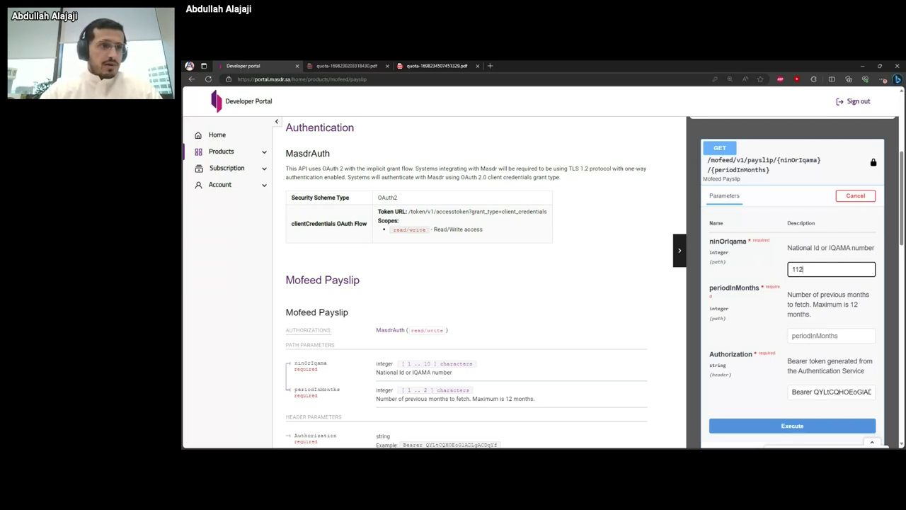
key(BackSpace)
key(BackSpace)
text(123123)
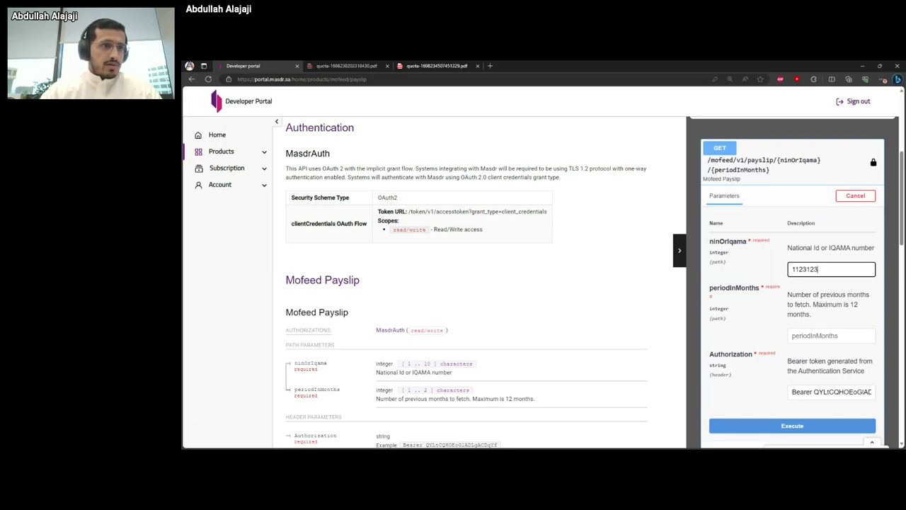
key(BackSpace)
key(BackSpace)
key(BackSpace)
key(BackSpace)
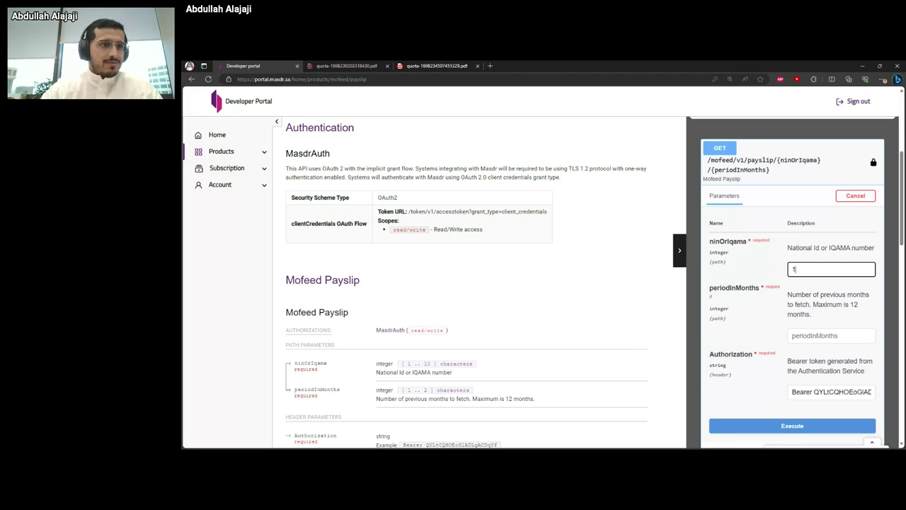
text(12345)
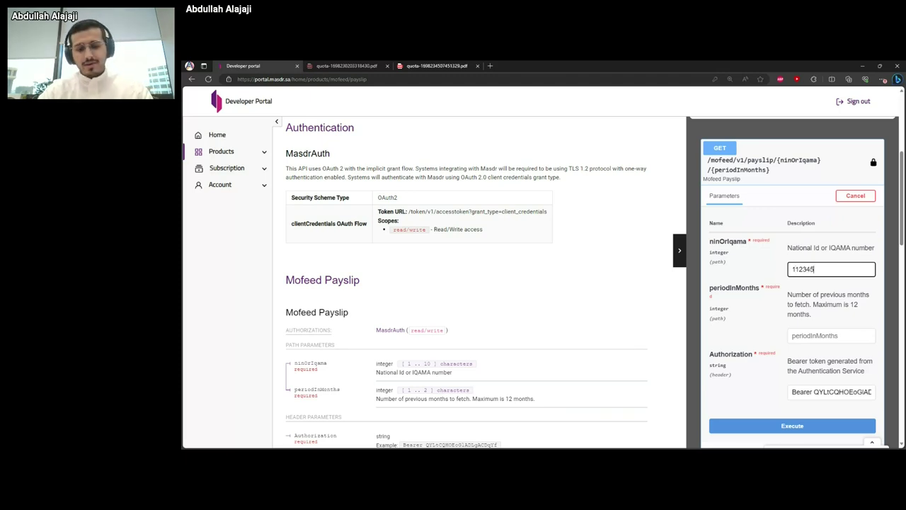
text(6789)
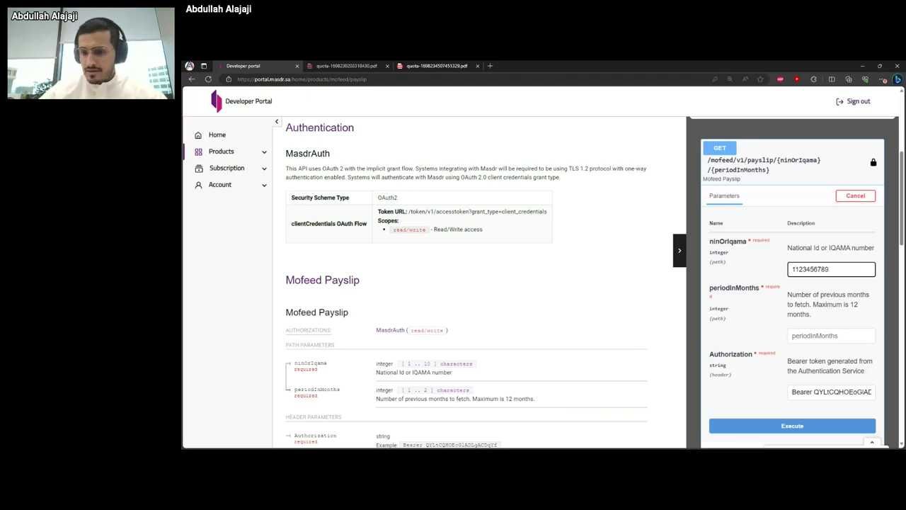
Set periodInMonths to 3 and scroll down to the Execute button
click(831, 335)
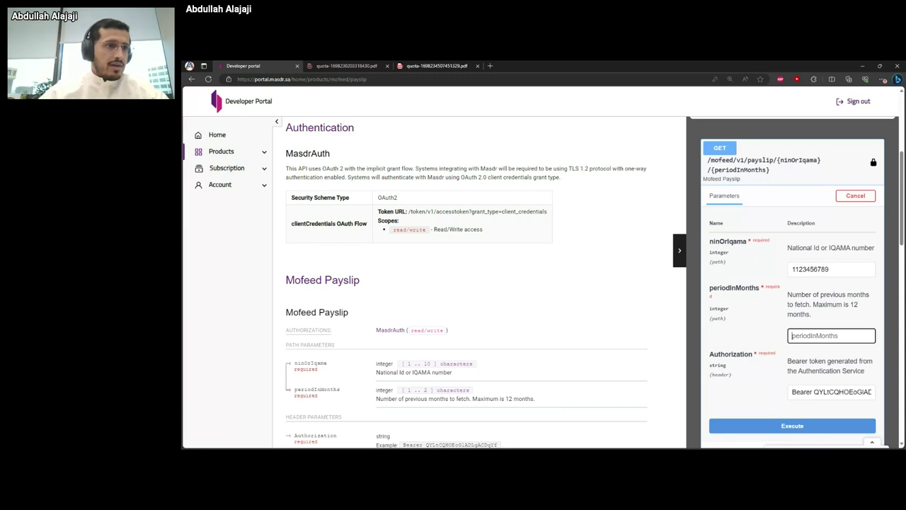
text(3)
scroll(761, 318, down, 3)
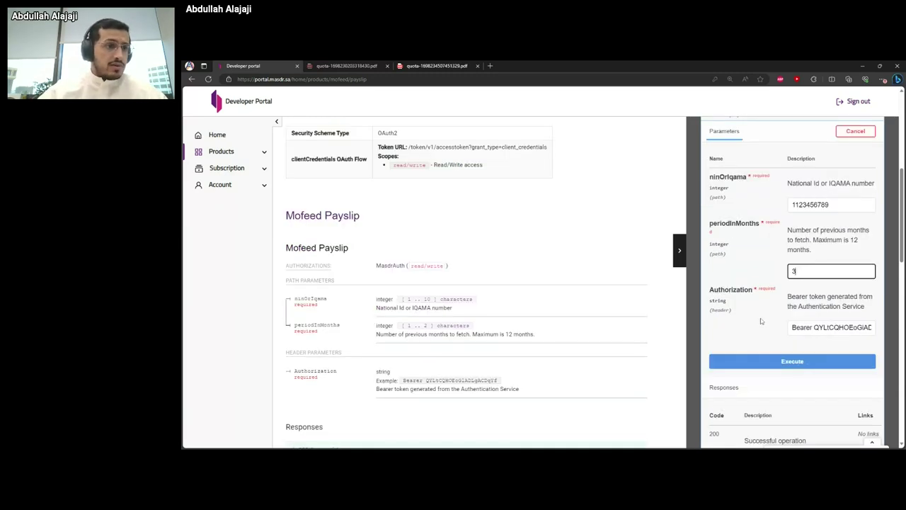
Run the 3-month payslip request and review the curl, request URL and JSON payslip records
click(817, 263)
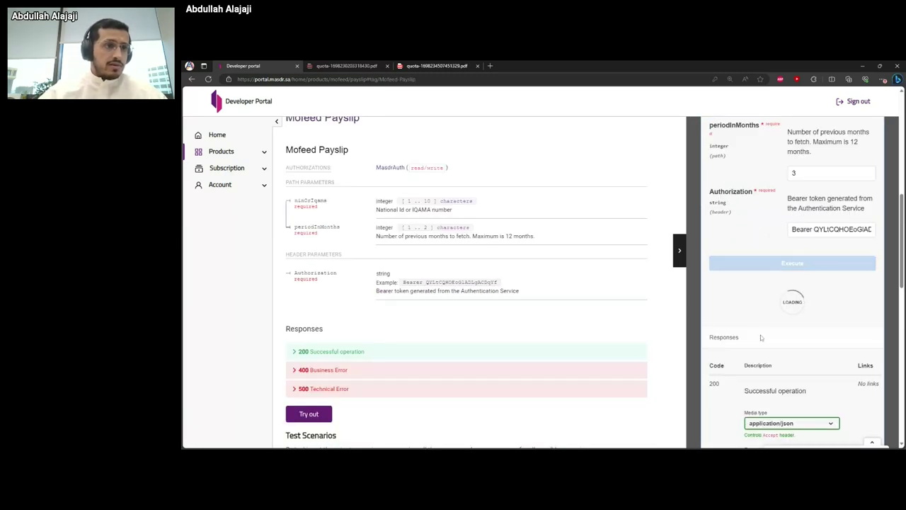
scroll(756, 333, up, 2)
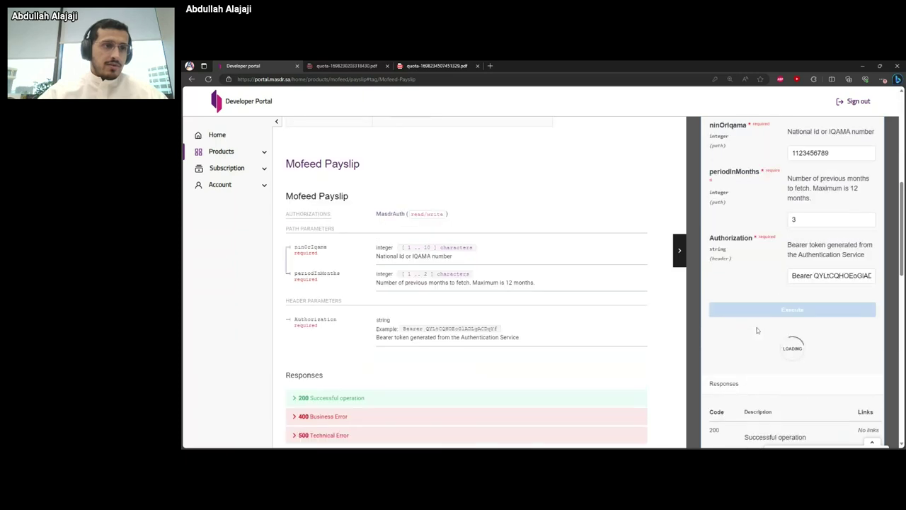
scroll(814, 319, down, 5)
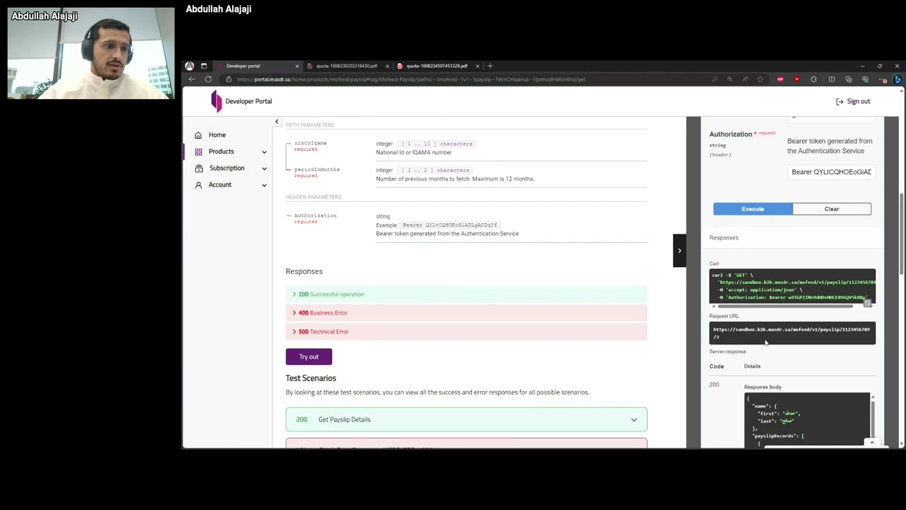
scroll(764, 343, down, 6)
scroll(790, 345, up, 3)
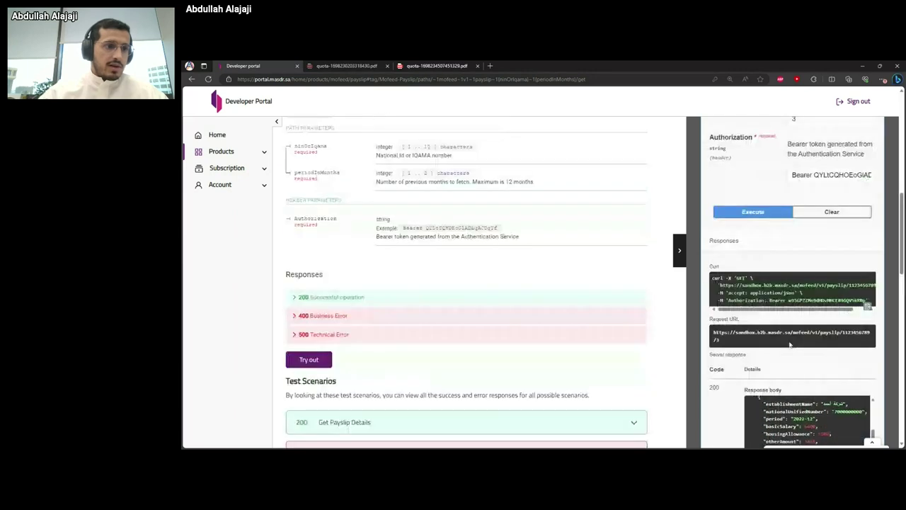
scroll(790, 345, down, 7)
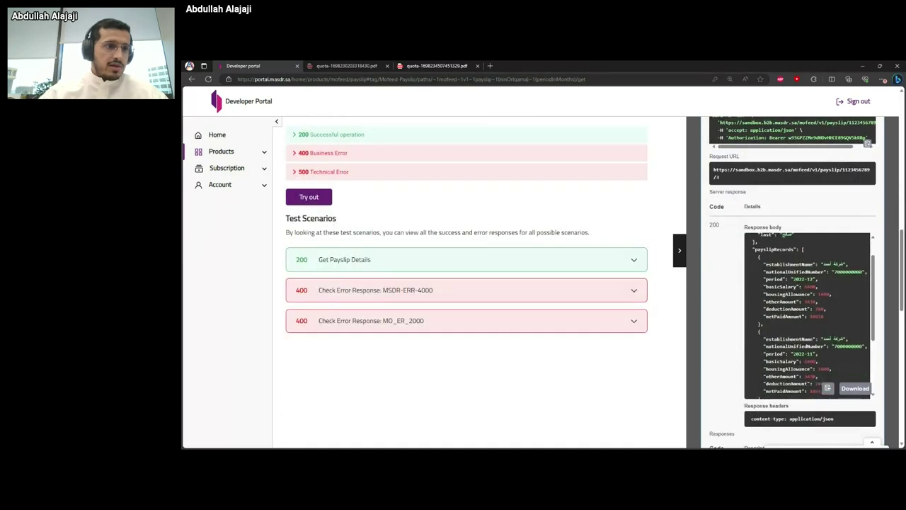
scroll(797, 323, down, 2)
scroll(797, 323, up, 2)
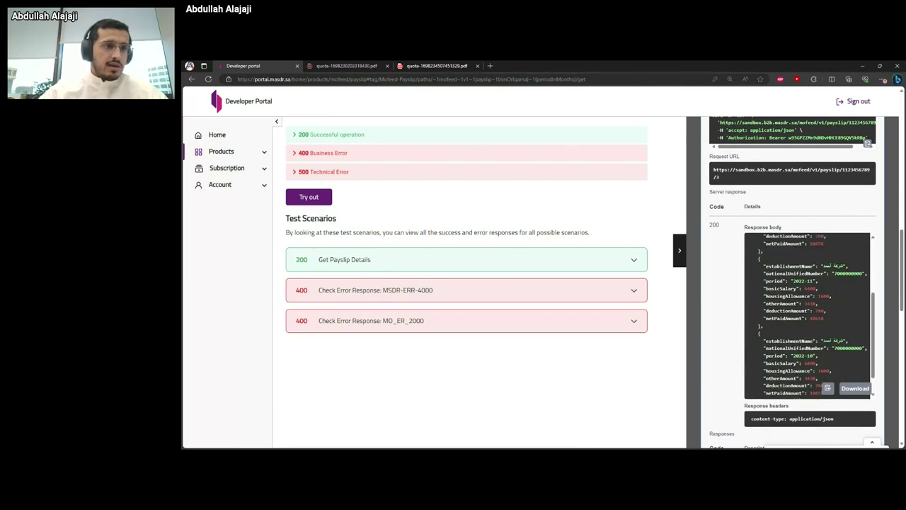
scroll(797, 323, up, 2)
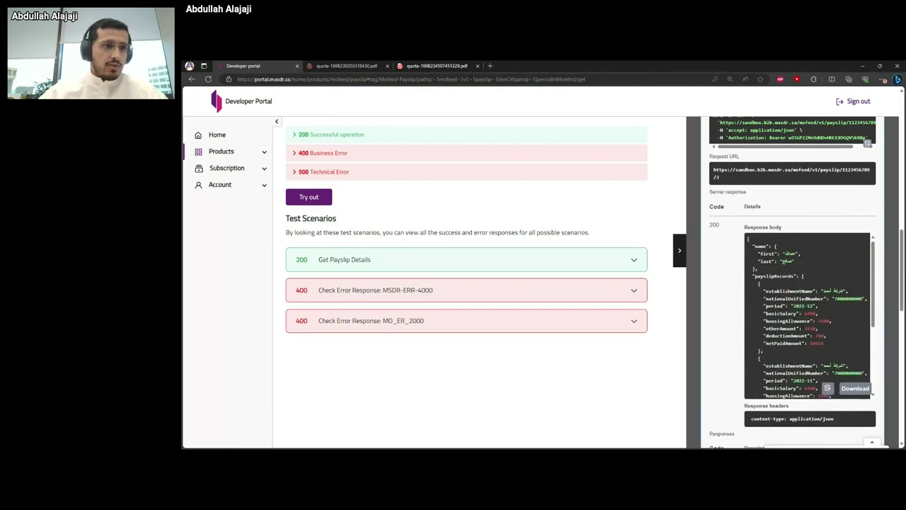
scroll(818, 171, up, 5)
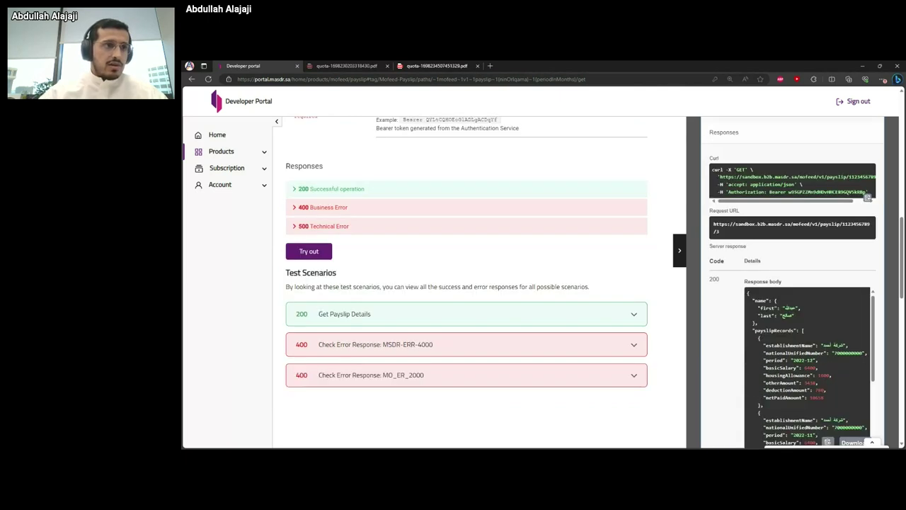
scroll(817, 171, up, 3)
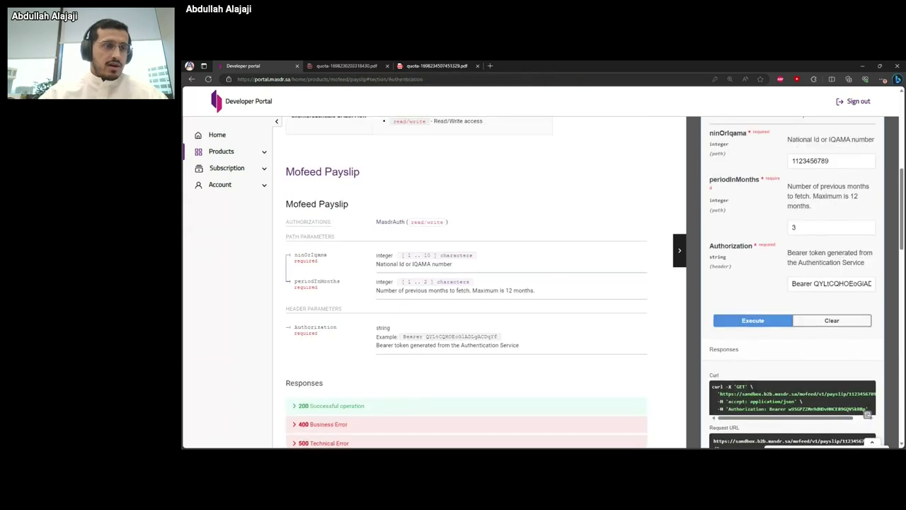
Change periodInMonths to 11 and rerun the payslip request
click(797, 227)
key(BackSpace)
text(11)
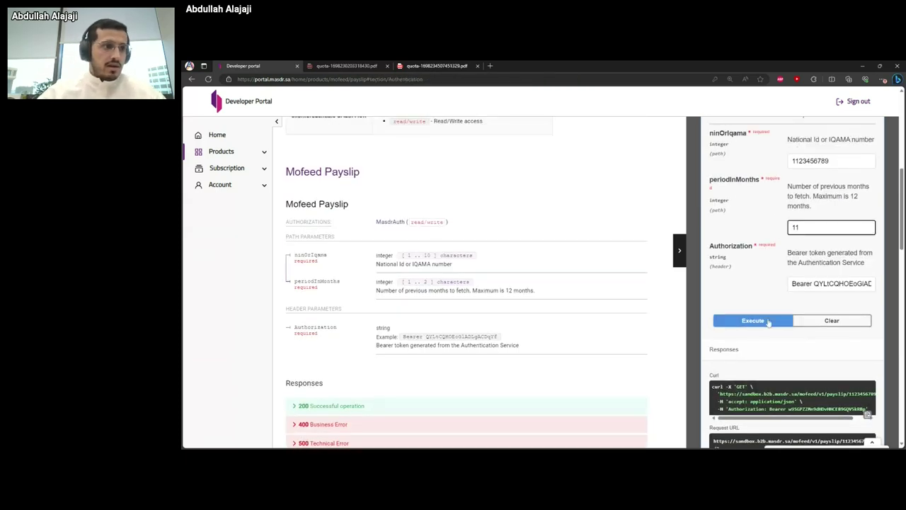
click(770, 321)
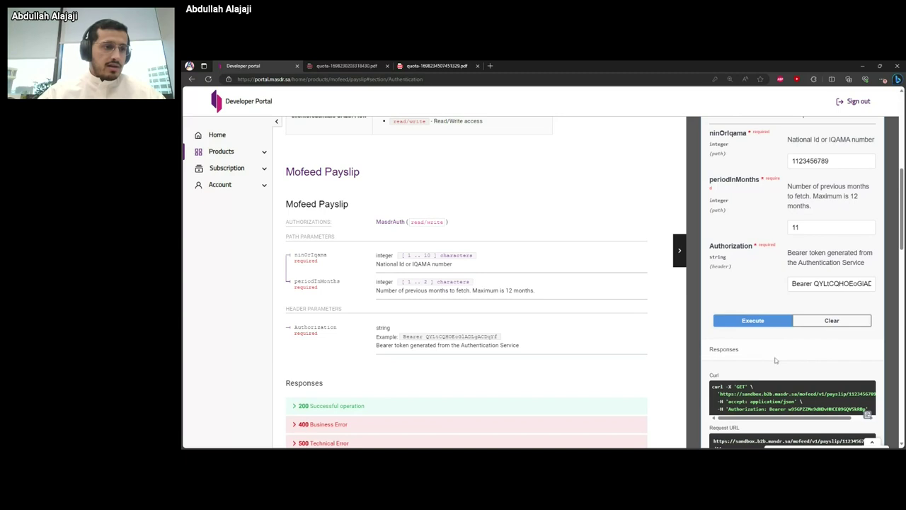
Review the 11-month response records back to 2022-02, then return to the top of the page
scroll(775, 361, down, 5)
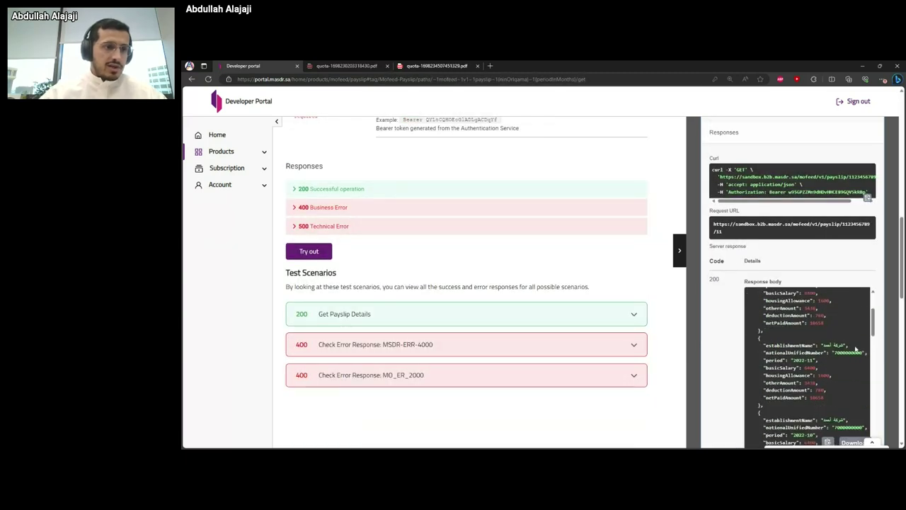
double_click(839, 346)
scroll(842, 346, down, 4)
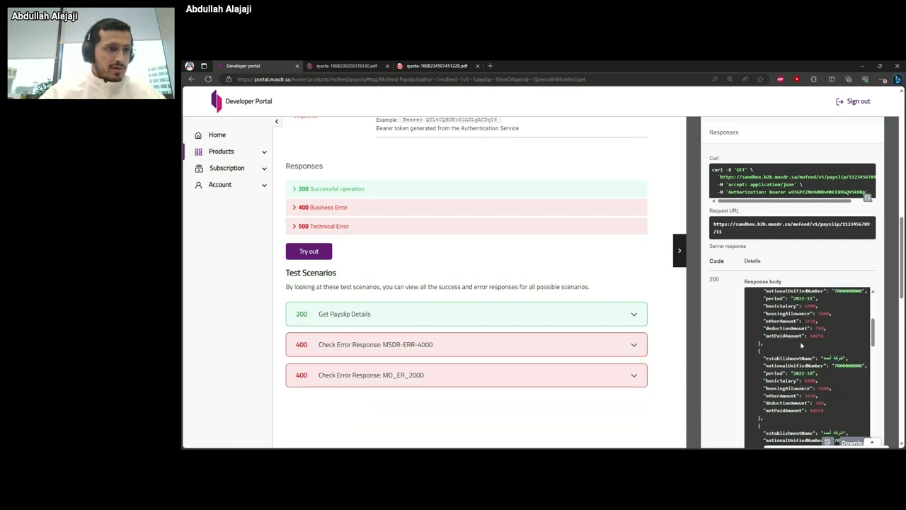
scroll(806, 368, down, 4)
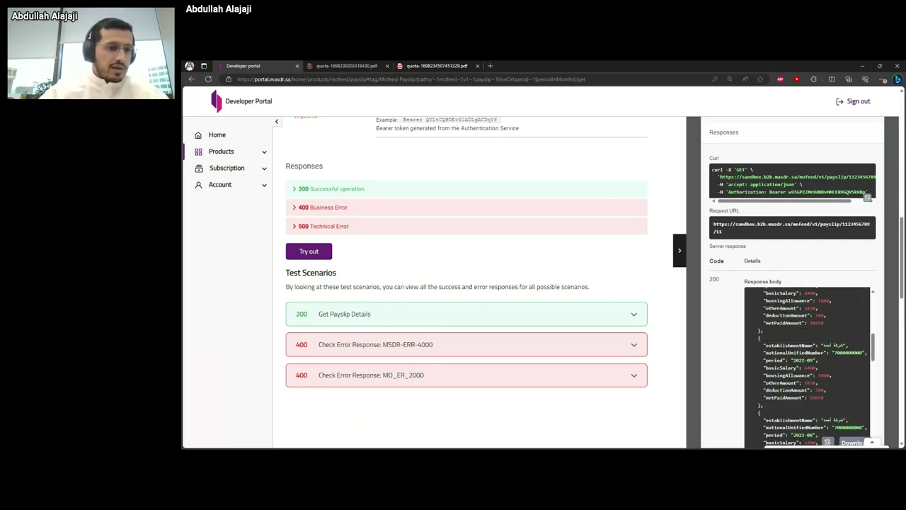
scroll(807, 366, down, 6)
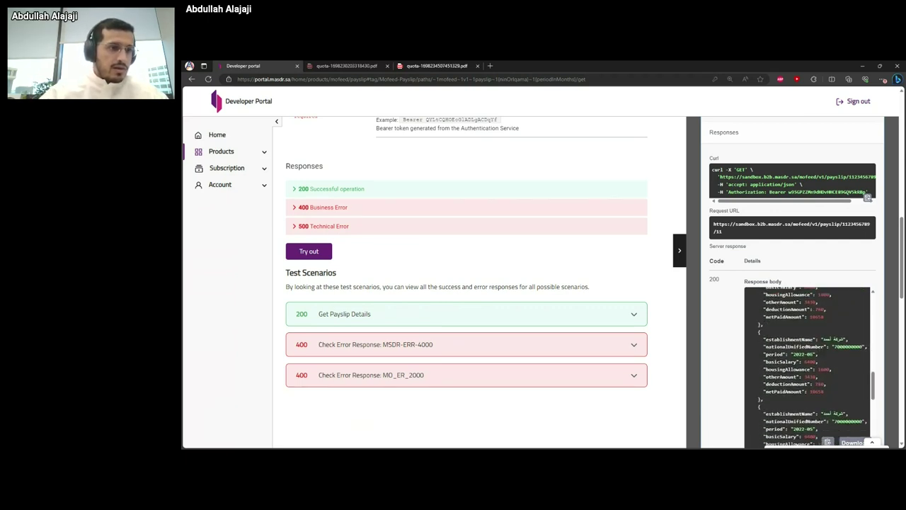
scroll(807, 366, down, 3)
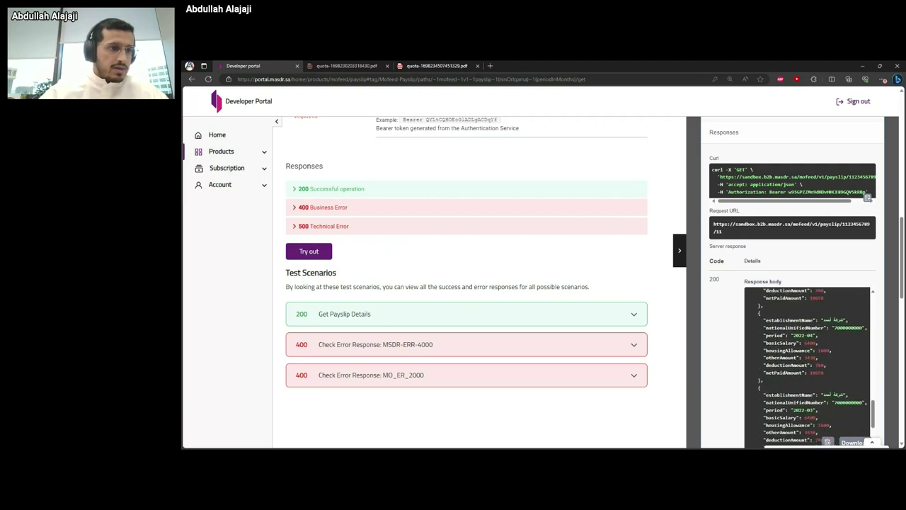
scroll(798, 365, down, 4)
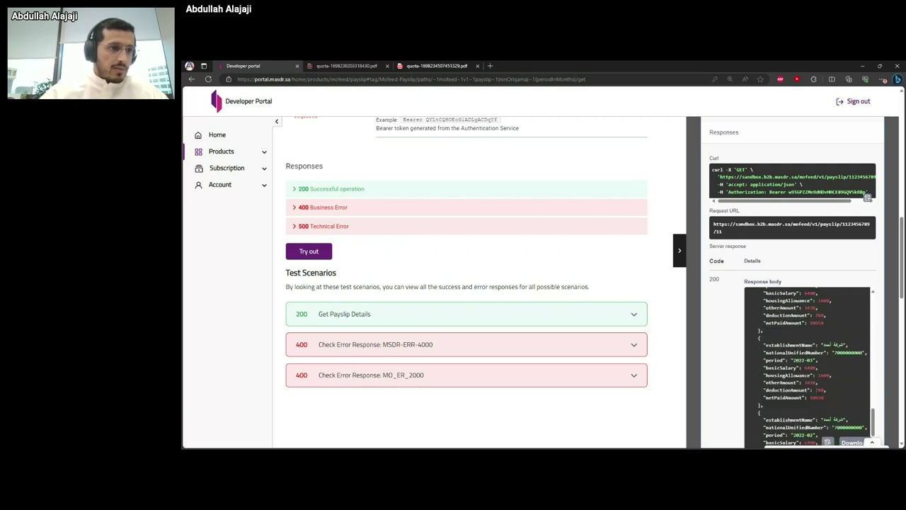
scroll(797, 365, down, 1)
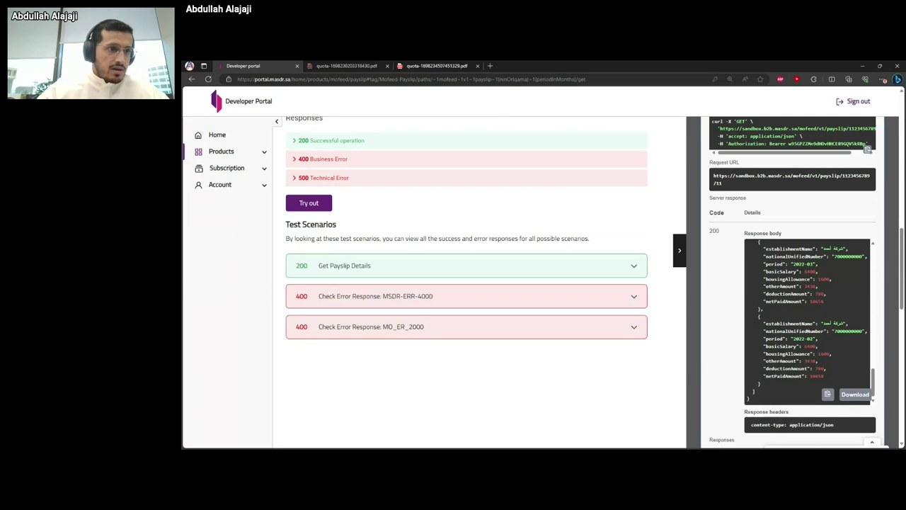
scroll(735, 346, down, 2)
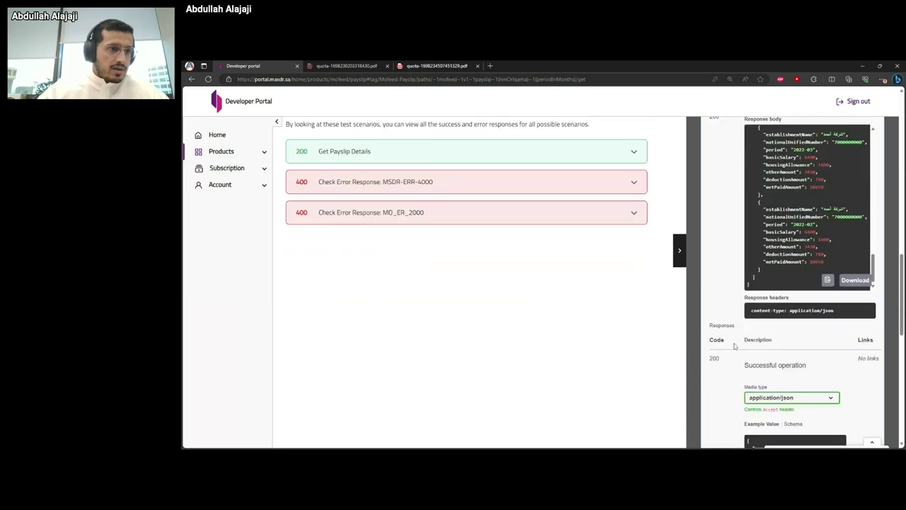
scroll(734, 346, down, 3)
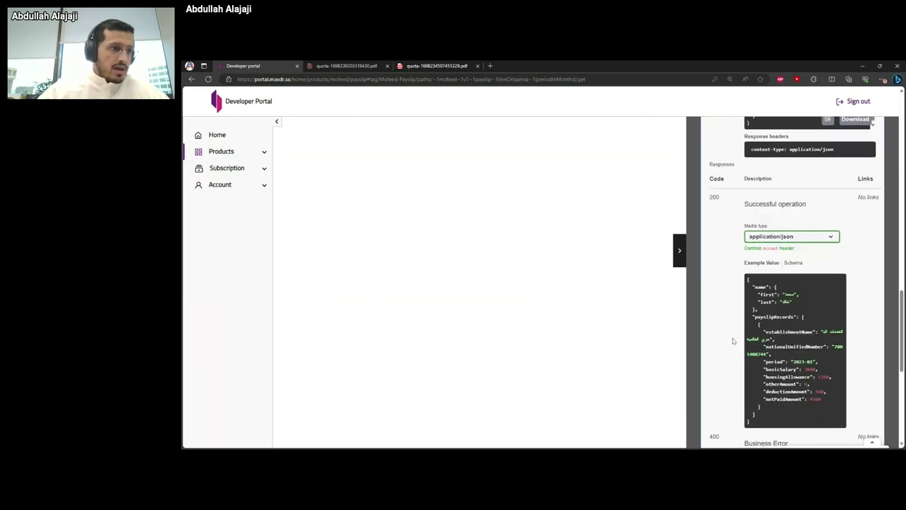
scroll(733, 342, up, 3)
scroll(733, 341, up, 10)
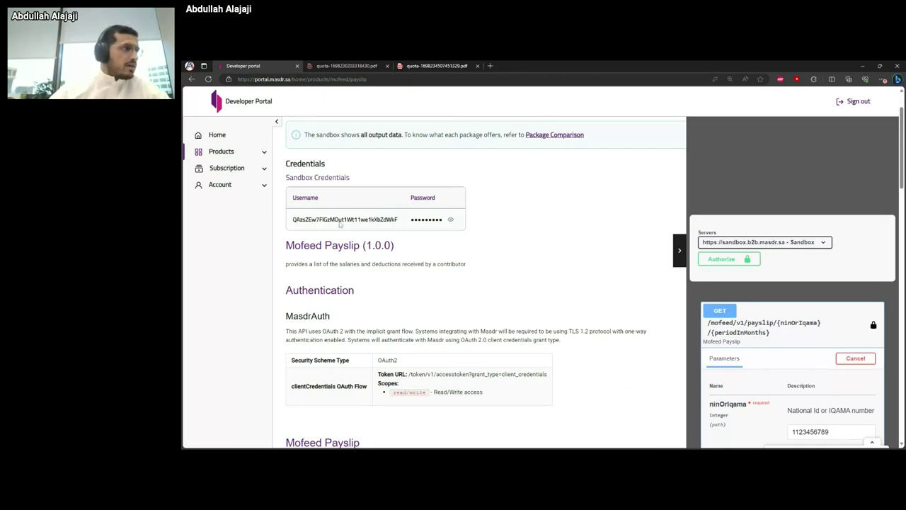
From Subscription > Packages & Pricing, open the Employee Statistics card's Basic 5.6 SAR/Request package comparison
click(219, 172)
click(223, 185)
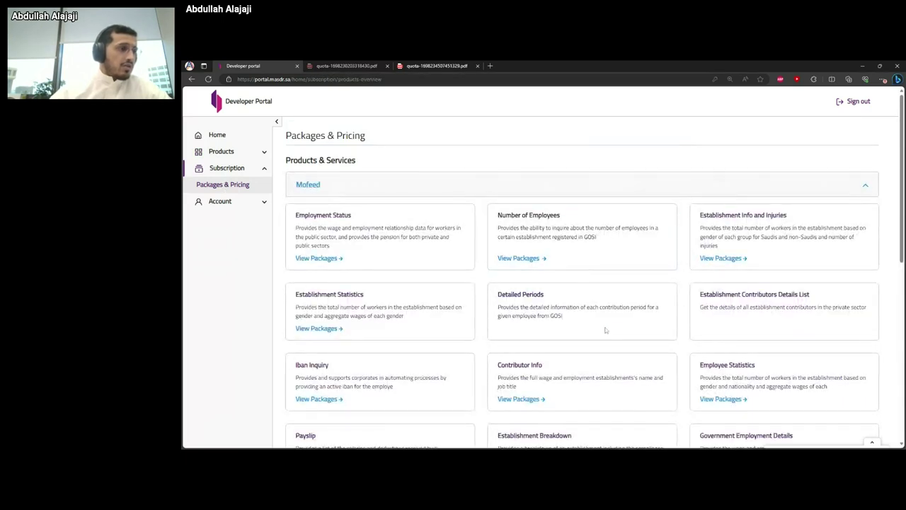
scroll(418, 333, down, 1)
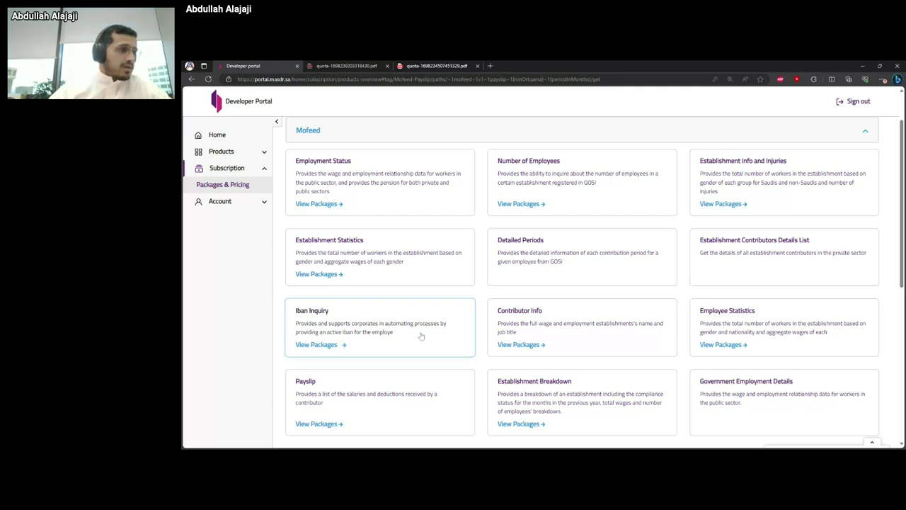
scroll(420, 335, down, 1)
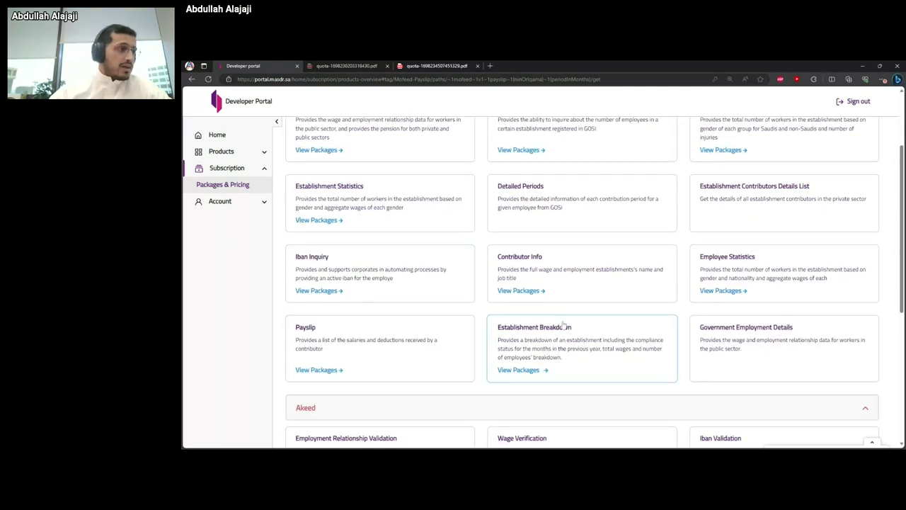
click(756, 274)
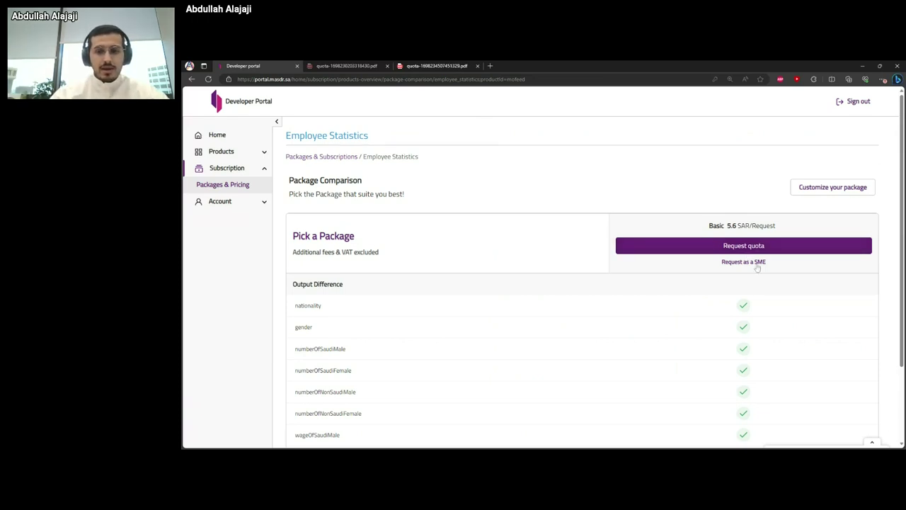
Open the 'Request as a SME' start-up form for Employee Statistics
click(754, 264)
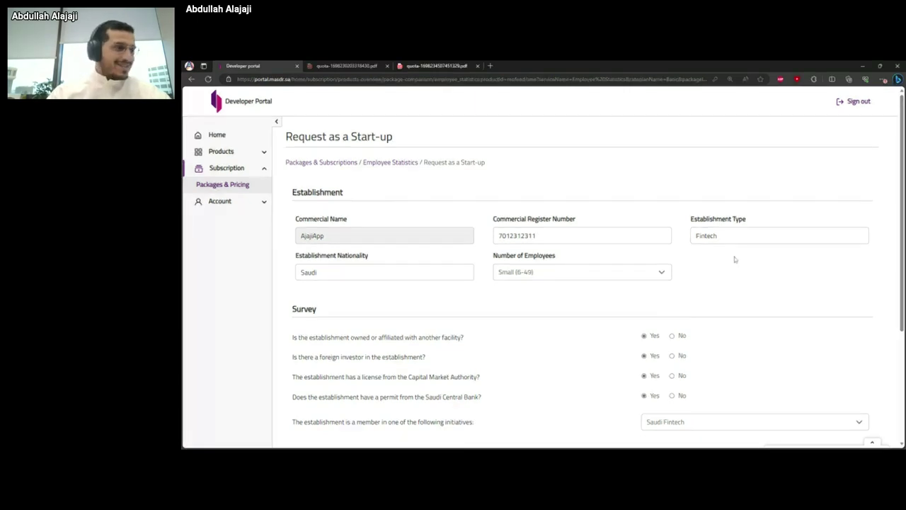
Tick the data-accuracy declaration on the Start-up form and submit the quotation request
scroll(715, 280, down, 1)
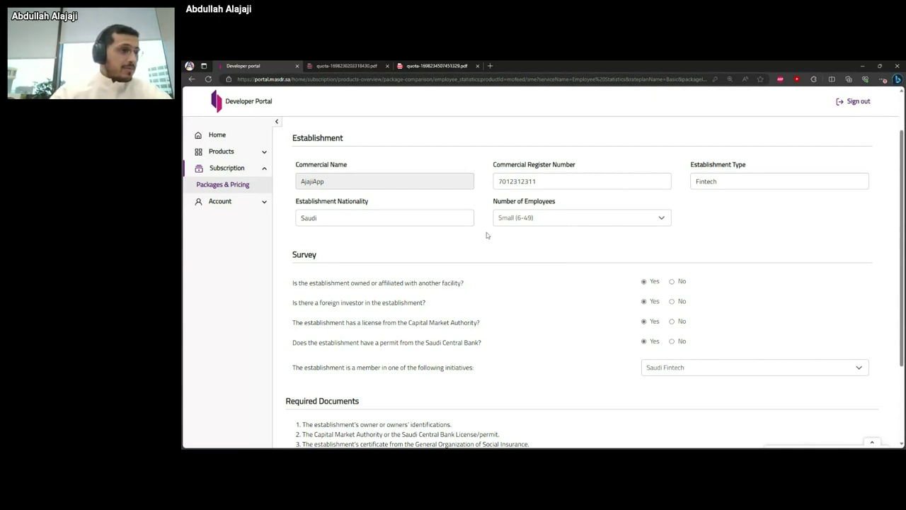
scroll(567, 233, down, 1)
scroll(603, 306, down, 1)
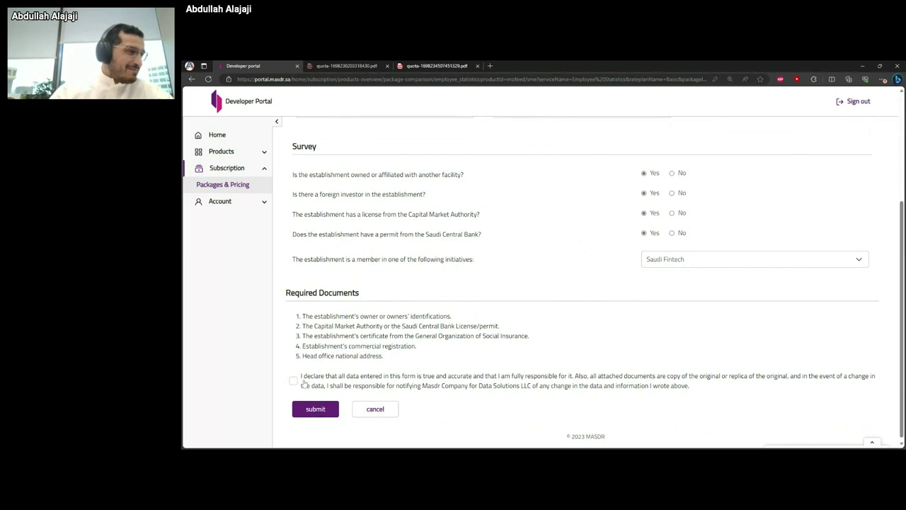
click(293, 381)
scroll(595, 332, up, 3)
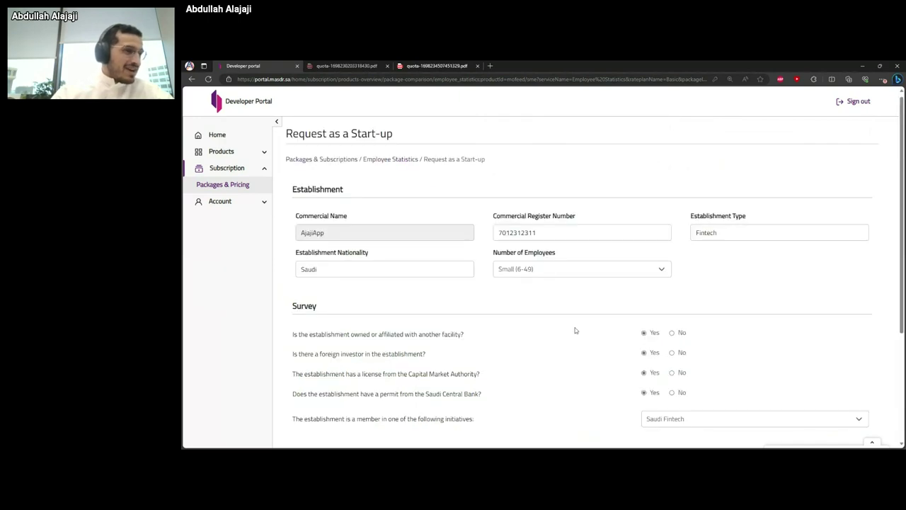
scroll(574, 327, down, 3)
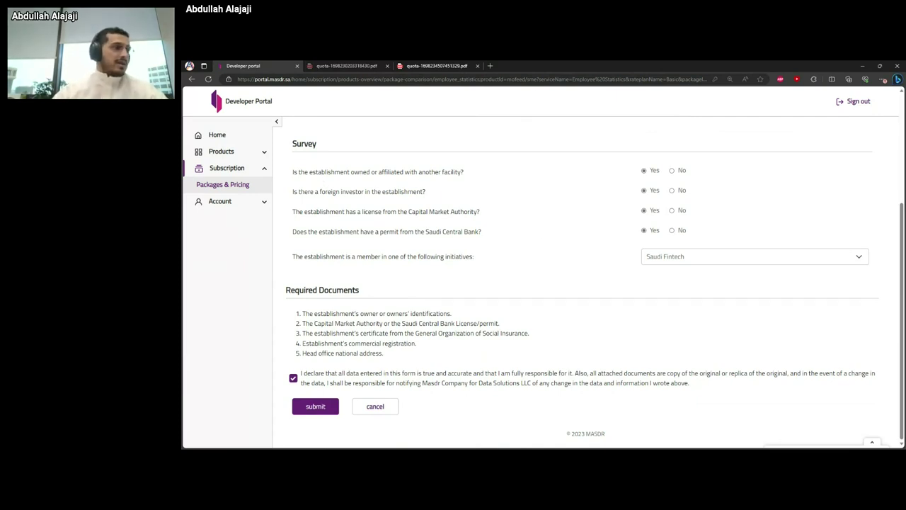
scroll(536, 233, up, 1)
scroll(523, 300, down, 1)
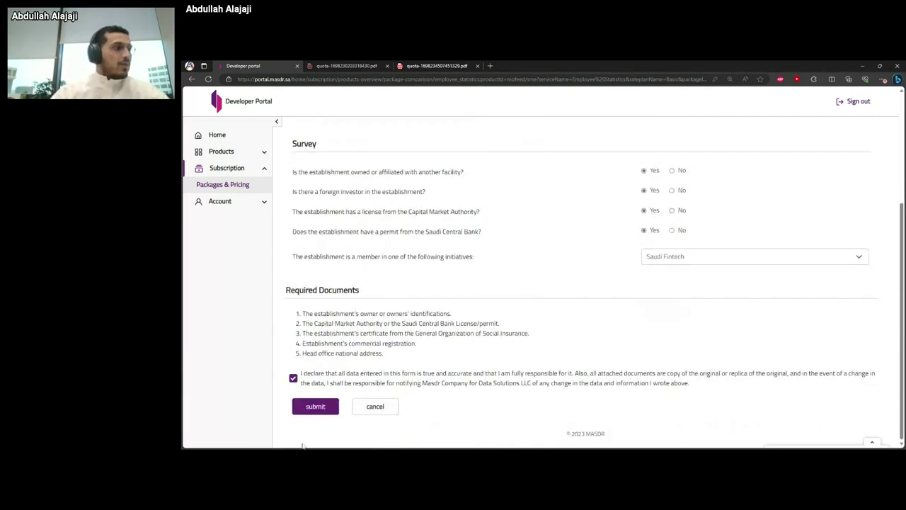
click(314, 407)
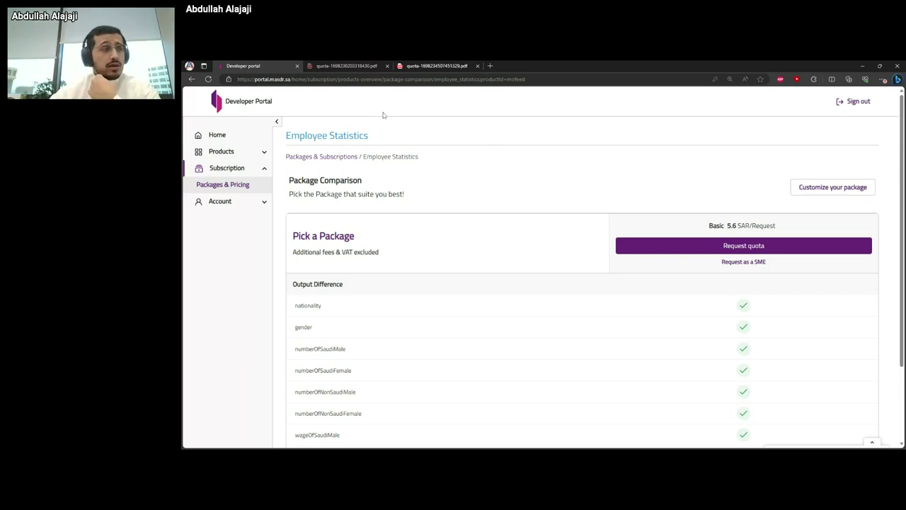
Review the Mofeed – Iban Inquiry – Gold quota PDF, highlighting the company name and 3.00 pricing table
click(346, 66)
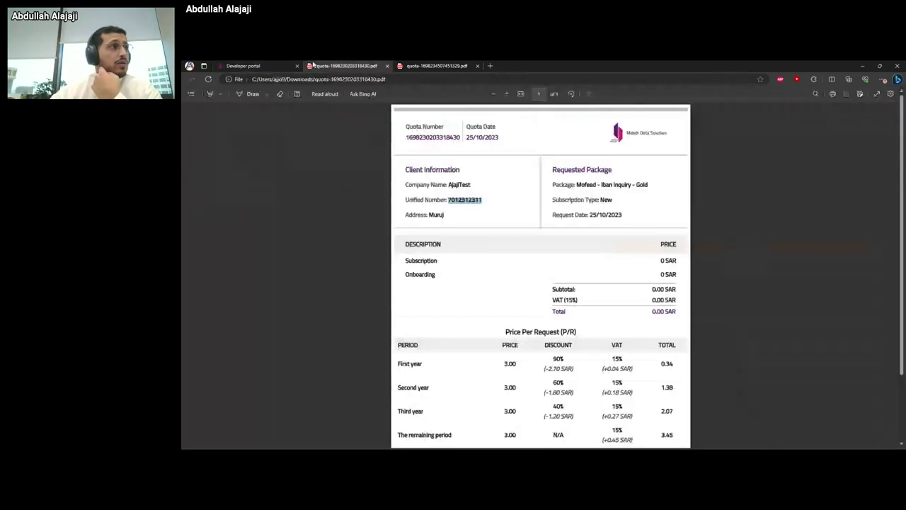
click(344, 263)
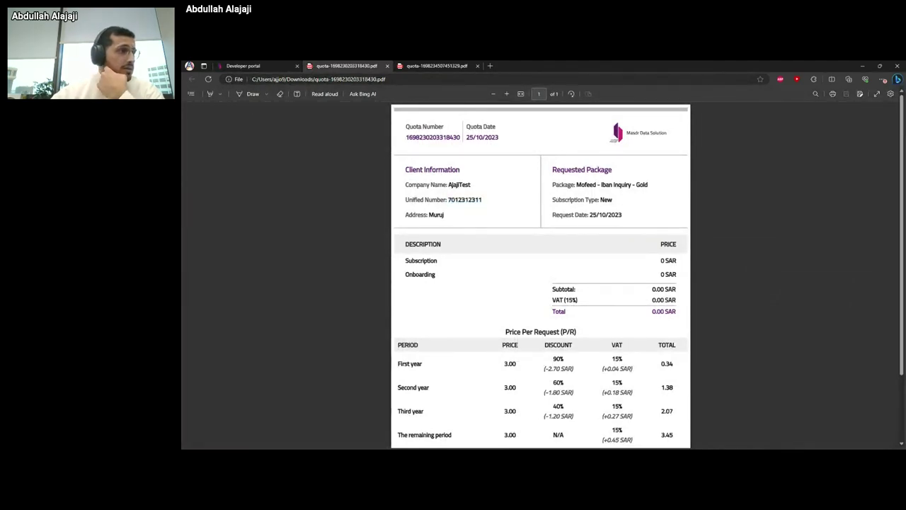
double_click(459, 185)
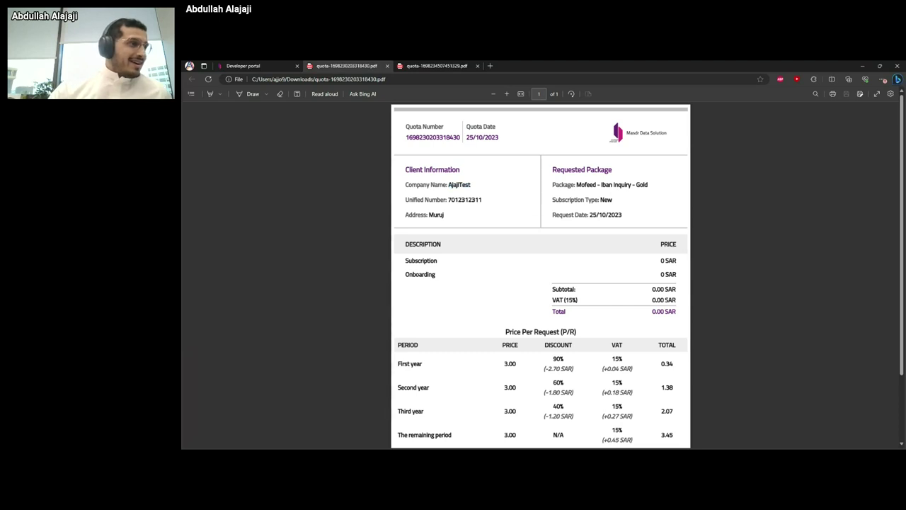
scroll(489, 156, down, 1)
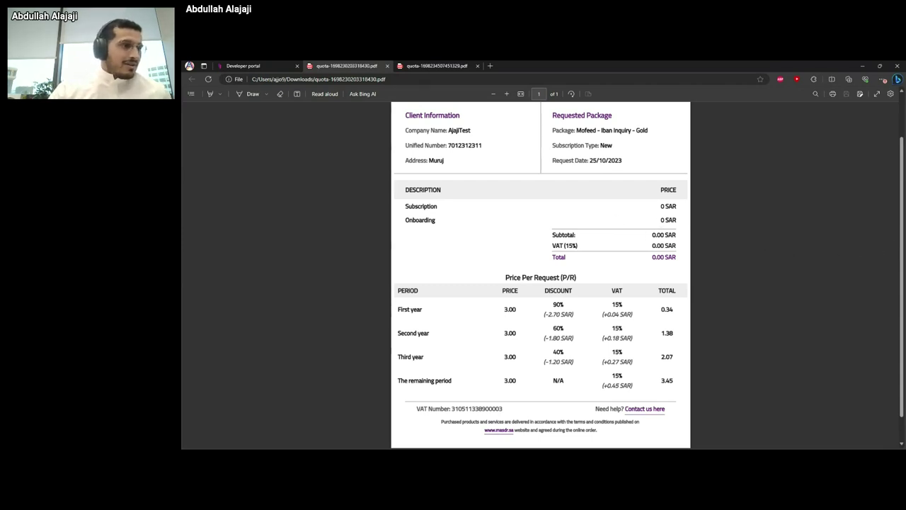
scroll(659, 223, down, 1)
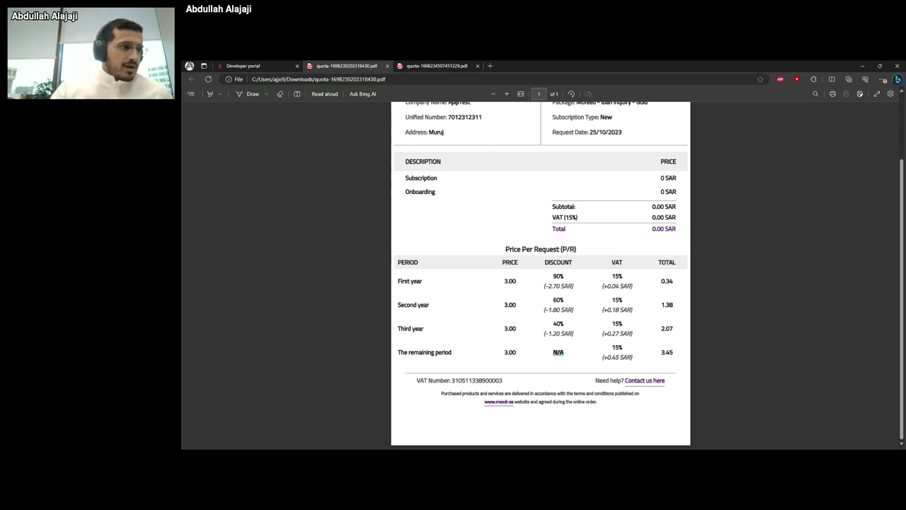
click(527, 358)
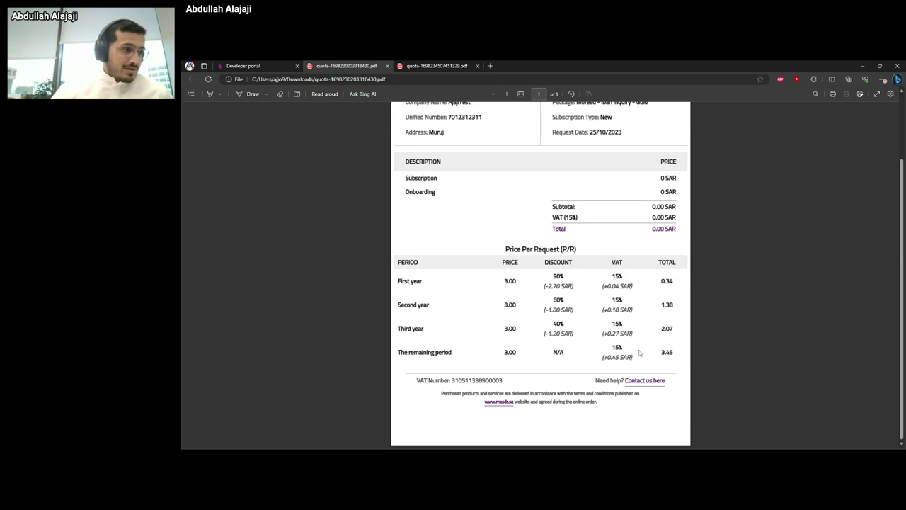
scroll(630, 362, up, 1)
scroll(630, 363, down, 1)
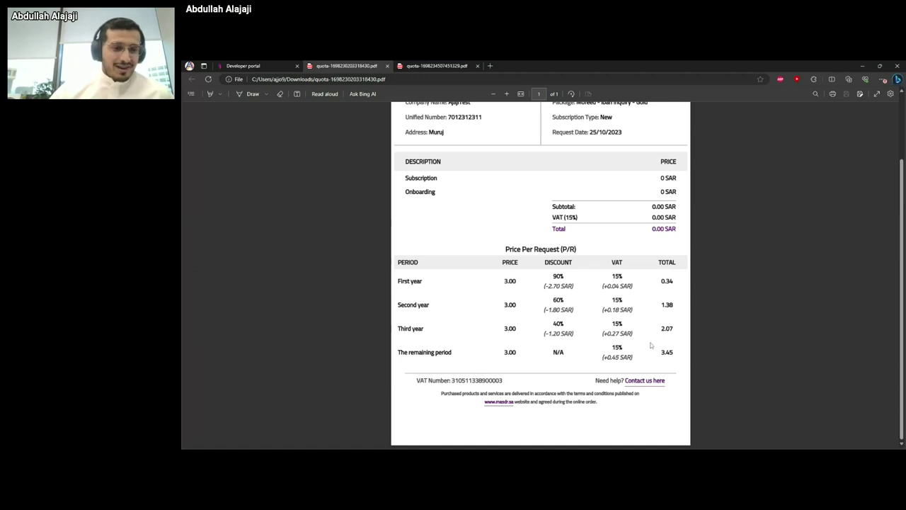
scroll(487, 349, up, 2)
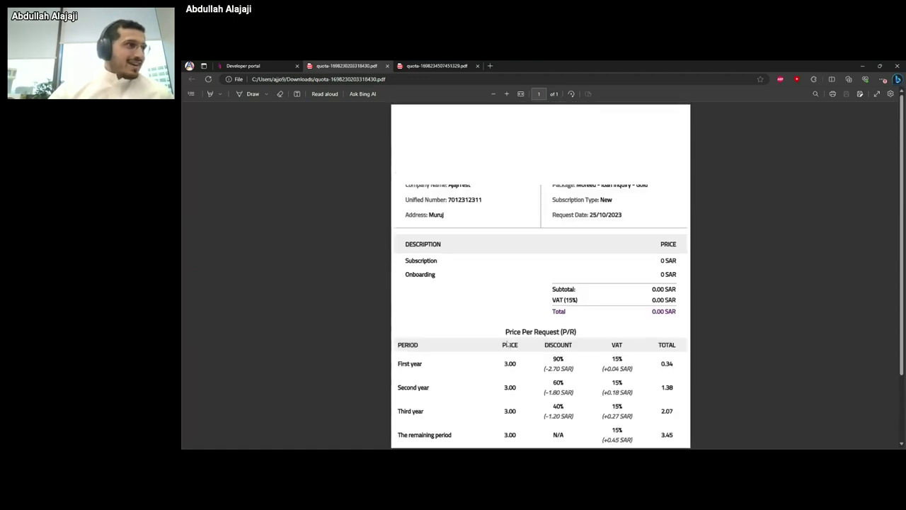
Cancel a Basic package quota request unsent, then view the Number of Employees – Gold quota PDF
click(266, 66)
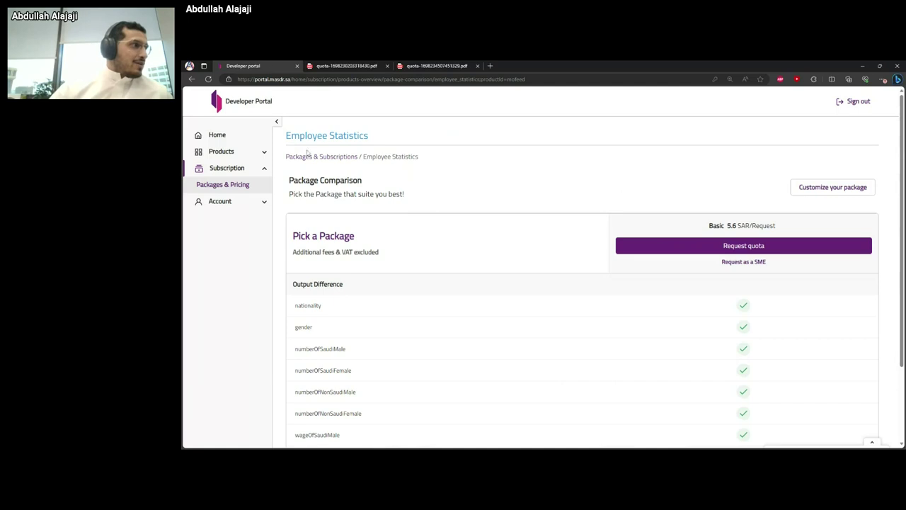
click(725, 248)
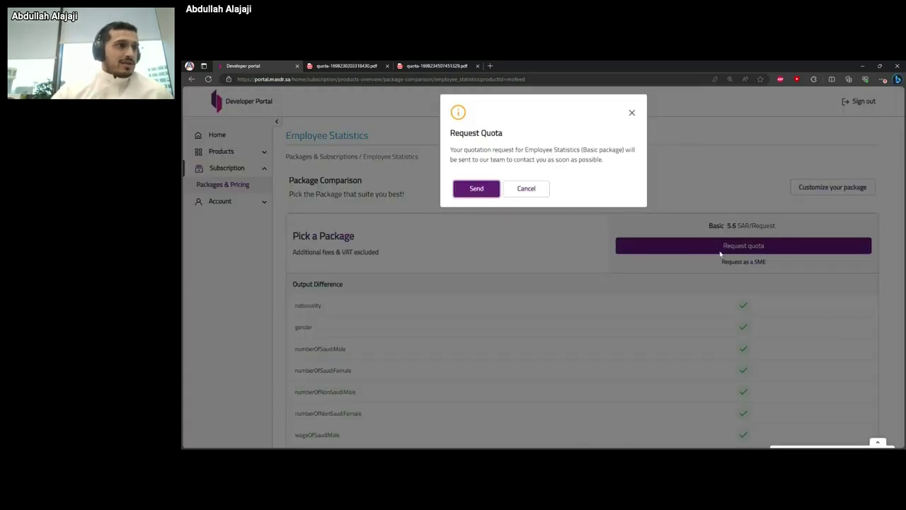
click(539, 191)
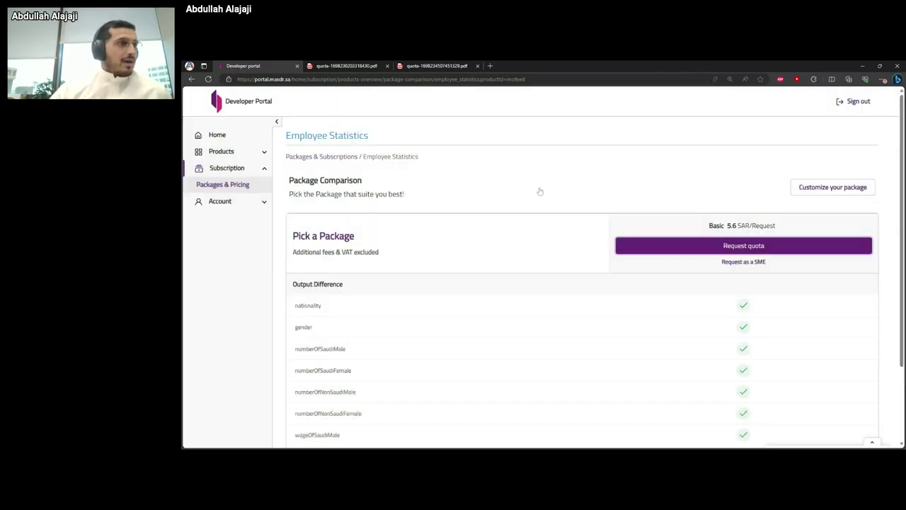
click(418, 65)
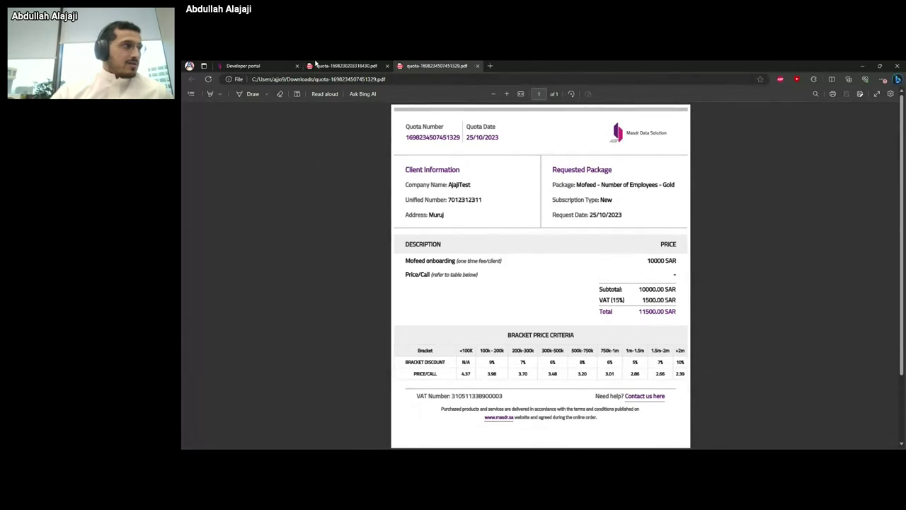
Return to the Number of Employees quota PDF and zoom in on it
click(315, 65)
click(243, 65)
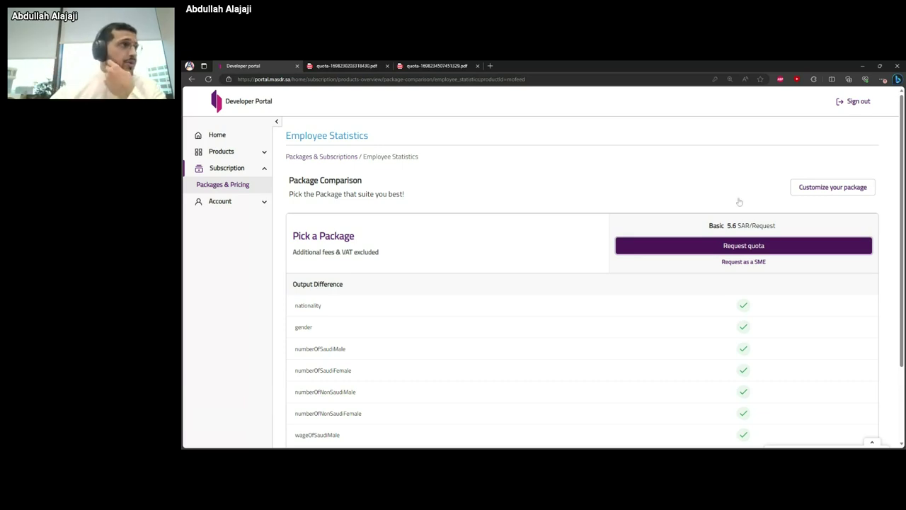
click(423, 66)
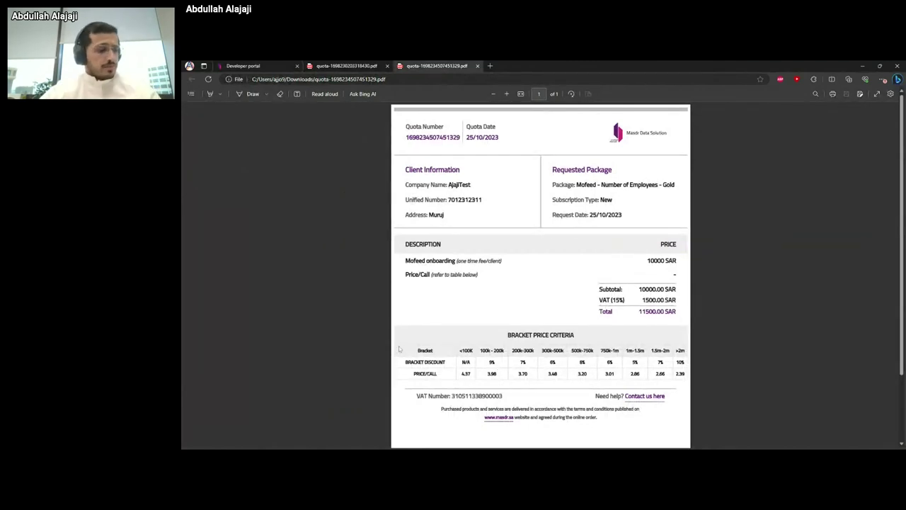
scroll(382, 348, up, 2)
scroll(382, 349, up, 1)
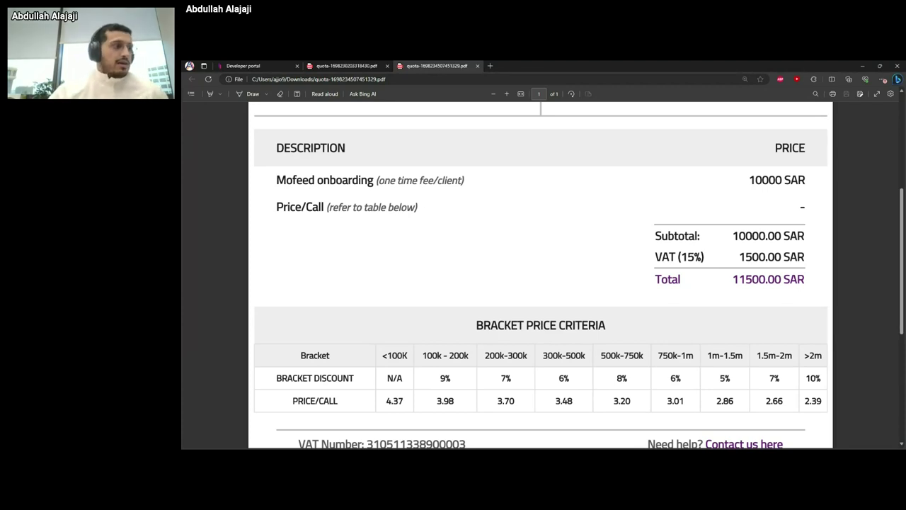
Highlight the 4.37 and 3.98 per-call prices and scan the bracket price criteria table
drag(390, 401, 404, 400)
click(394, 400)
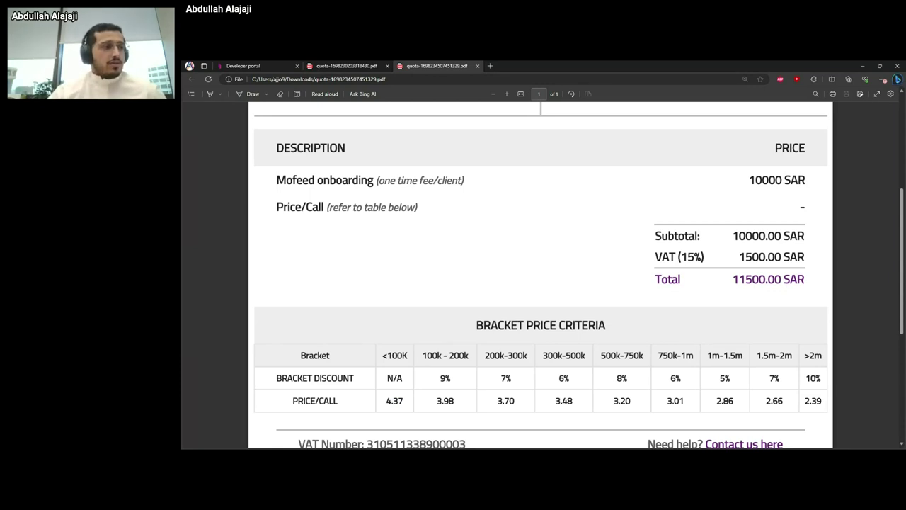
drag(454, 400, 436, 401)
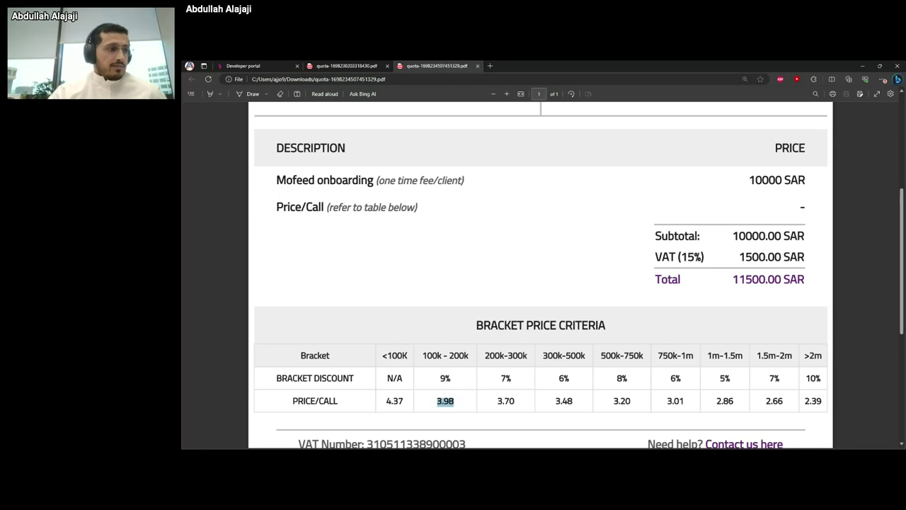
click(425, 383)
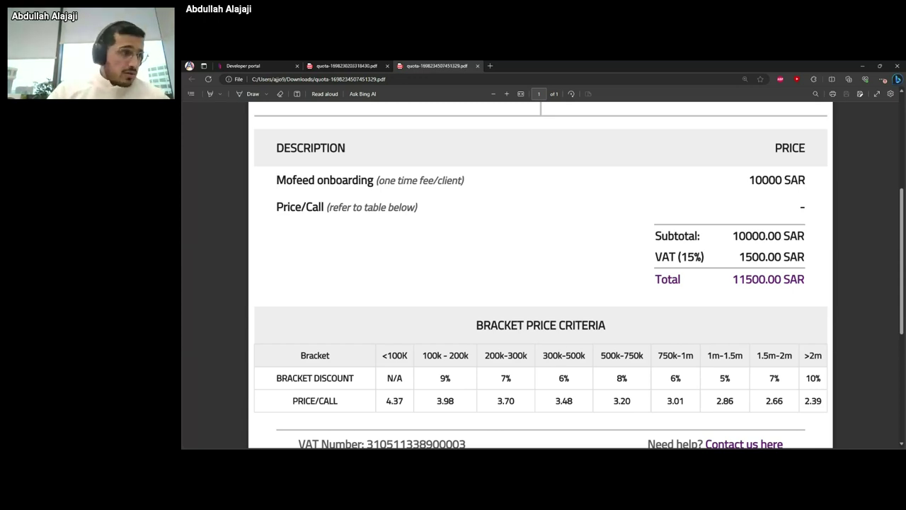
scroll(541, 276, down, 1)
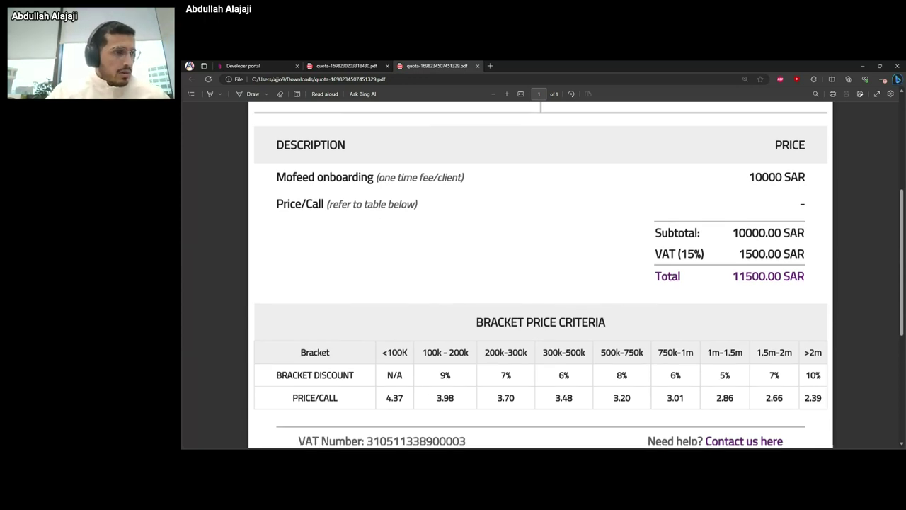
scroll(512, 389, down, 1)
scroll(573, 376, down, 2)
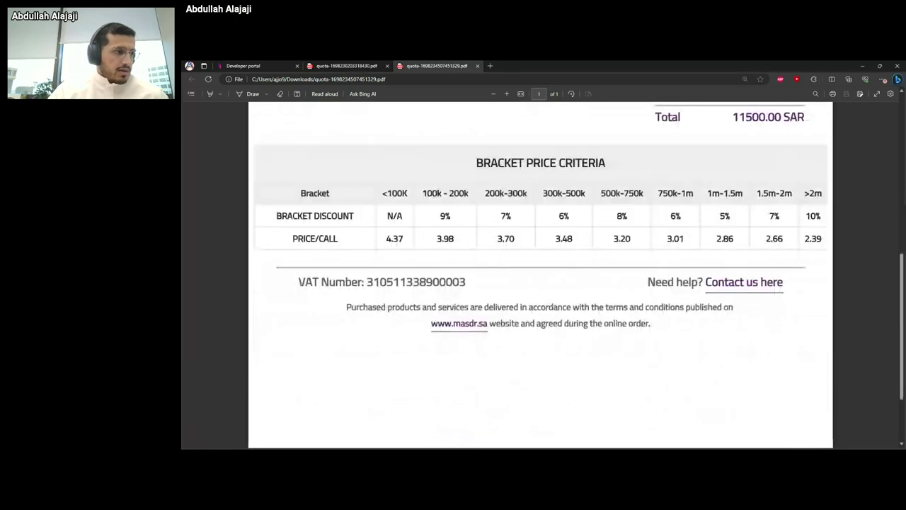
scroll(552, 318, up, 4)
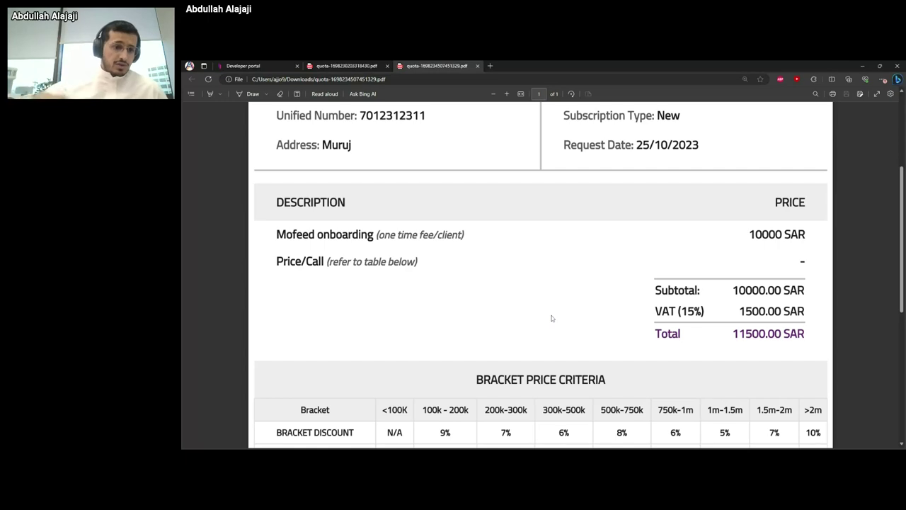
scroll(589, 308, down, 1)
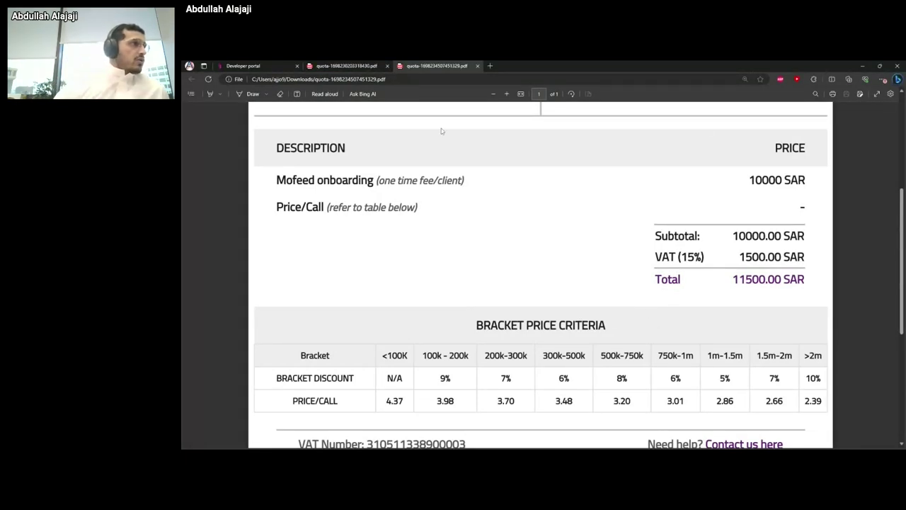
Return to the Employee Statistics comparison and scroll over the Basic 5.6 SAR/Request package
click(279, 67)
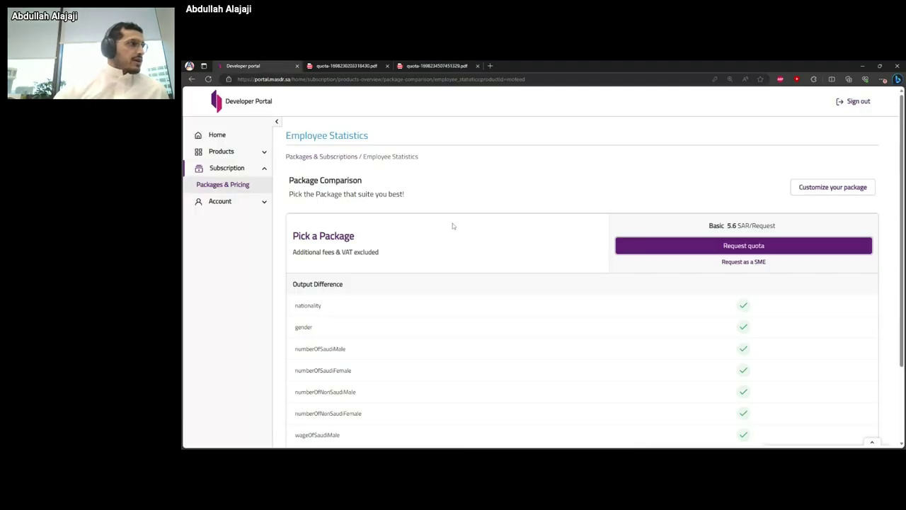
scroll(496, 202, down, 1)
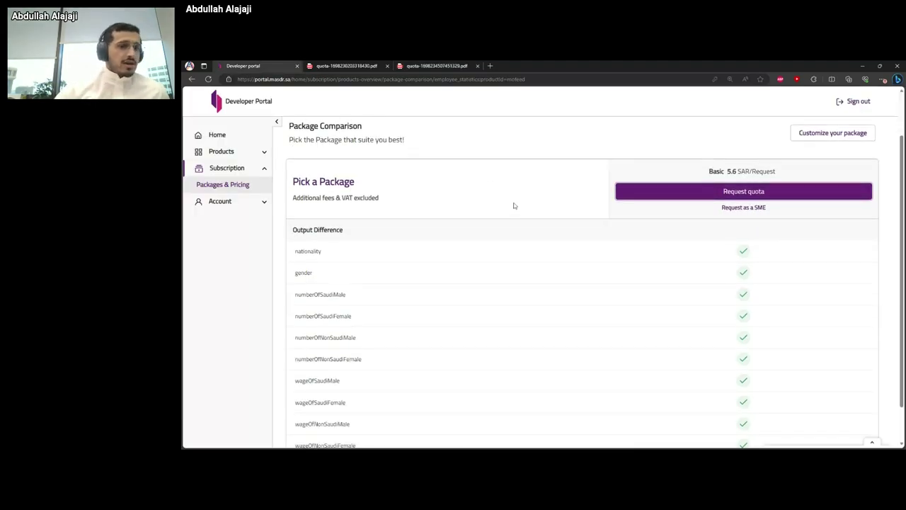
scroll(519, 204, up, 1)
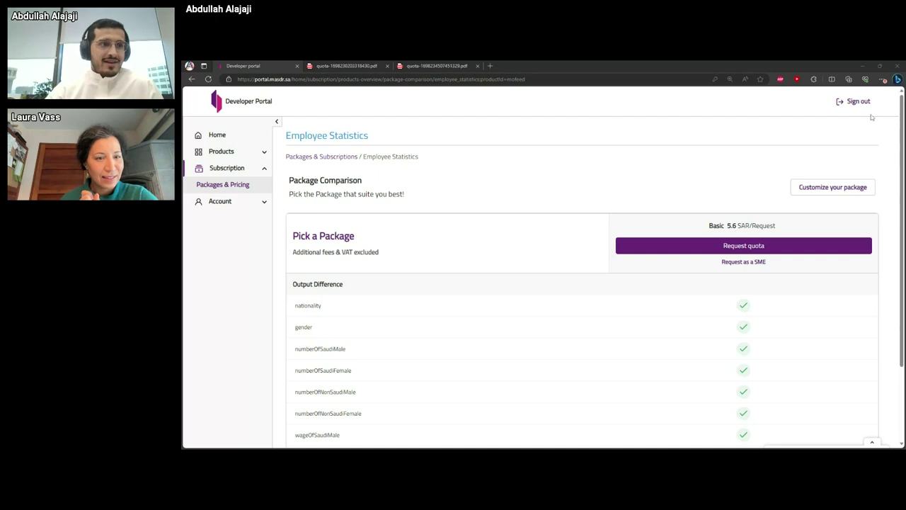
Reopen the SME Start-up form and set Number of Employees to Small (6-49), after briefly choosing Micro (1-5)
click(750, 263)
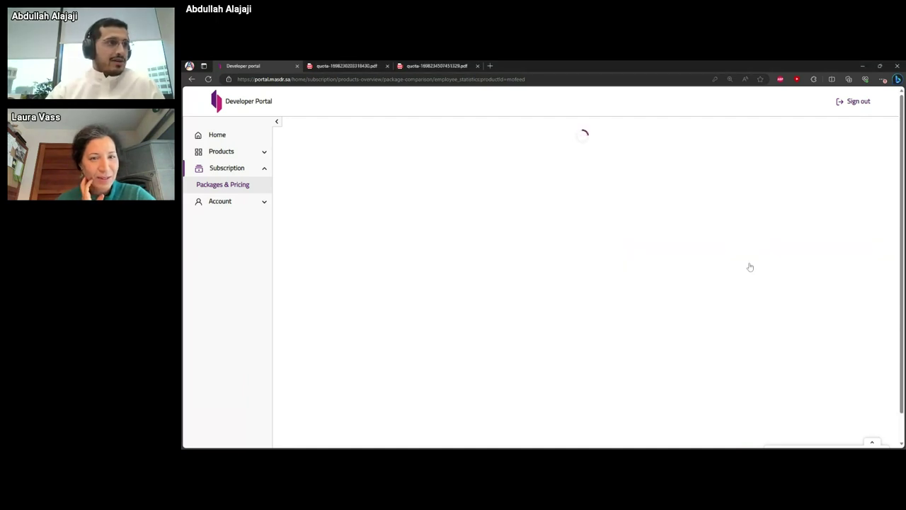
click(664, 271)
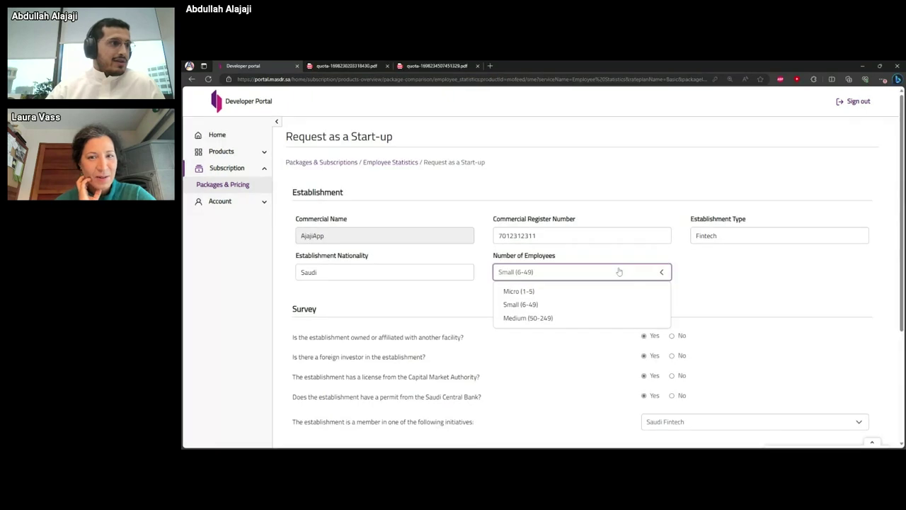
click(574, 293)
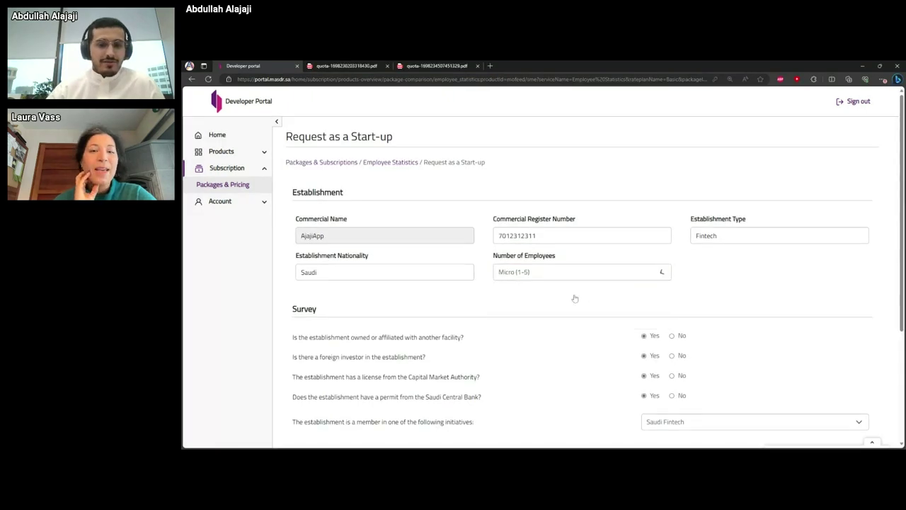
click(575, 282)
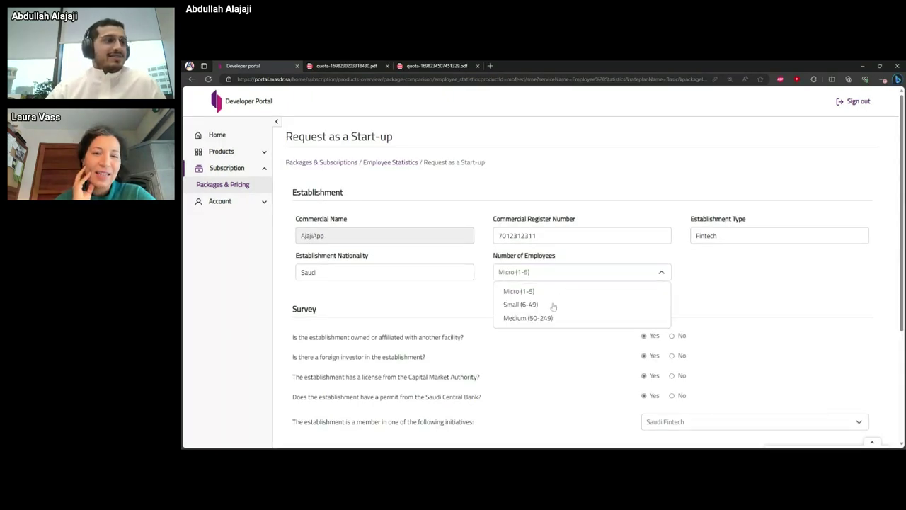
click(553, 305)
click(555, 278)
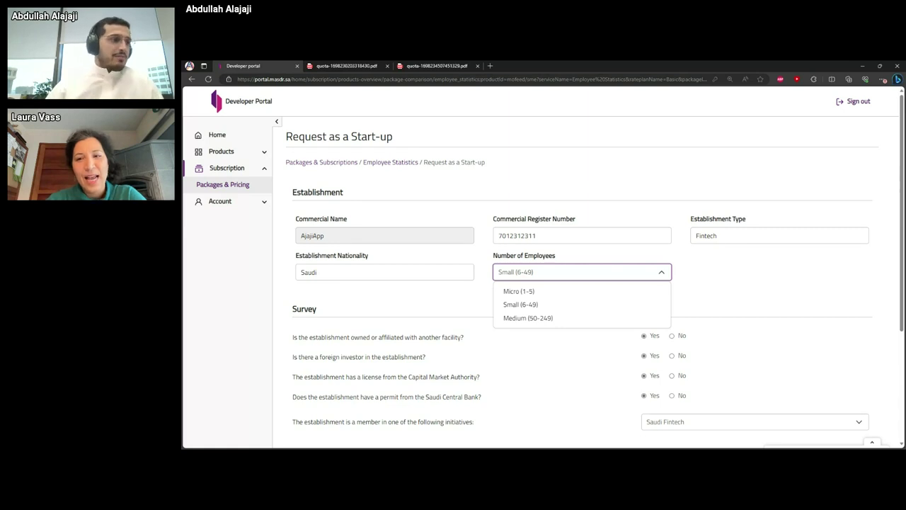
click(559, 306)
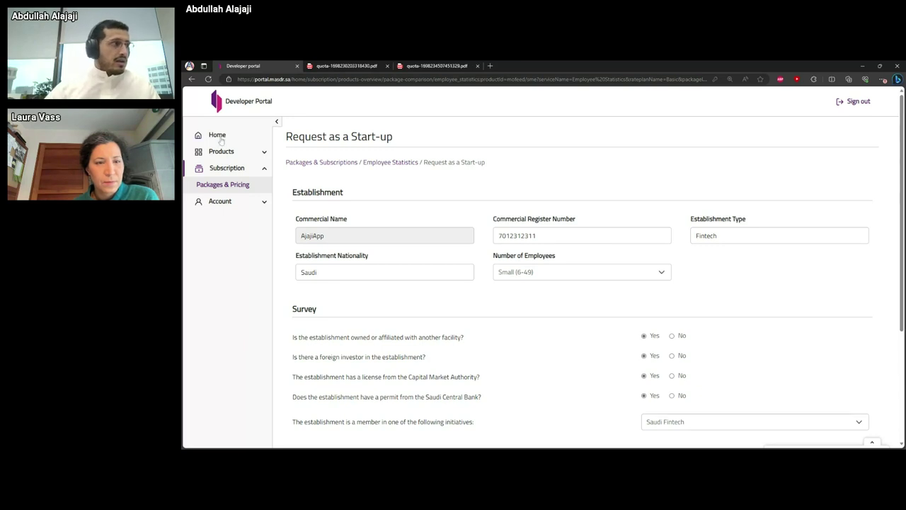
Go back to the Home dashboard showing the Mofeed, Akeed, Aamaly and Others products
click(220, 139)
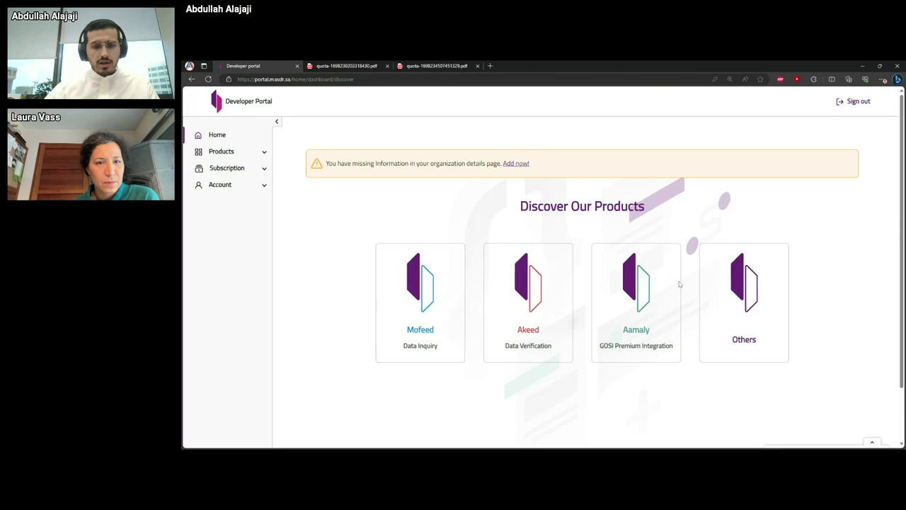